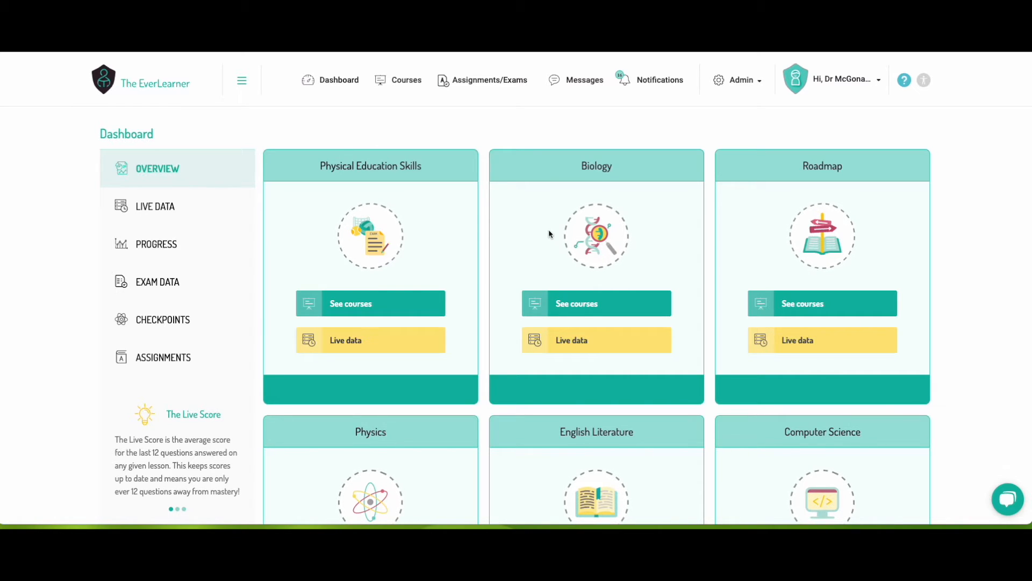
scroll(694, 251, down, 1)
scroll(694, 251, down, 4)
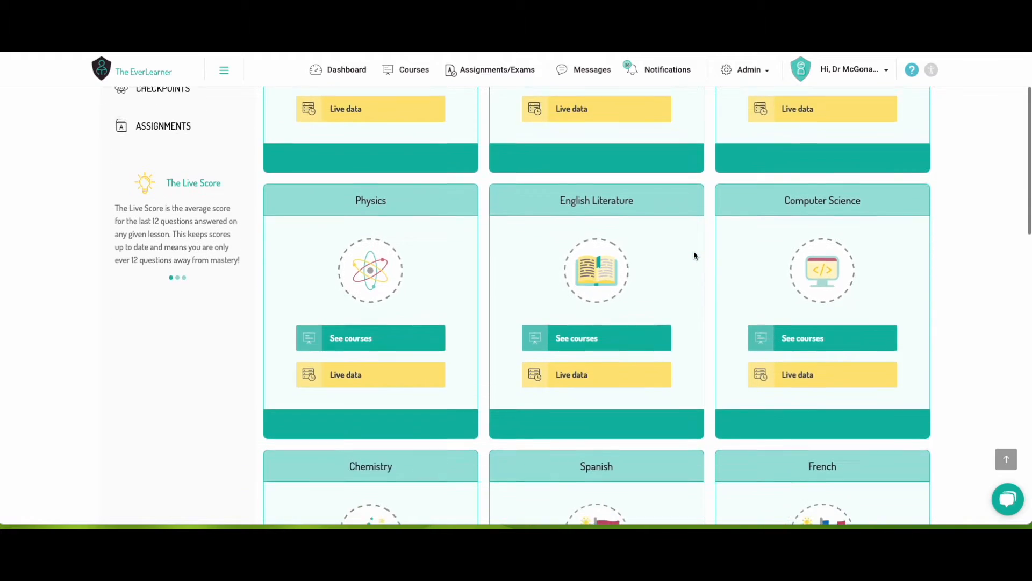
scroll(694, 251, down, 3)
scroll(694, 251, down, 2)
scroll(694, 251, down, 2)
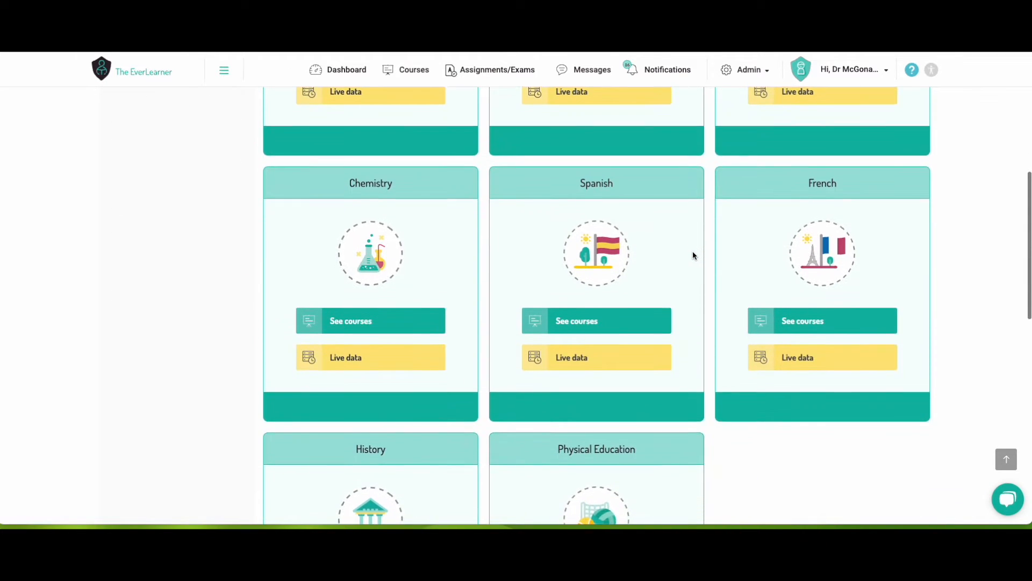
scroll(694, 250, down, 2)
scroll(694, 251, down, 2)
scroll(693, 255, down, 1)
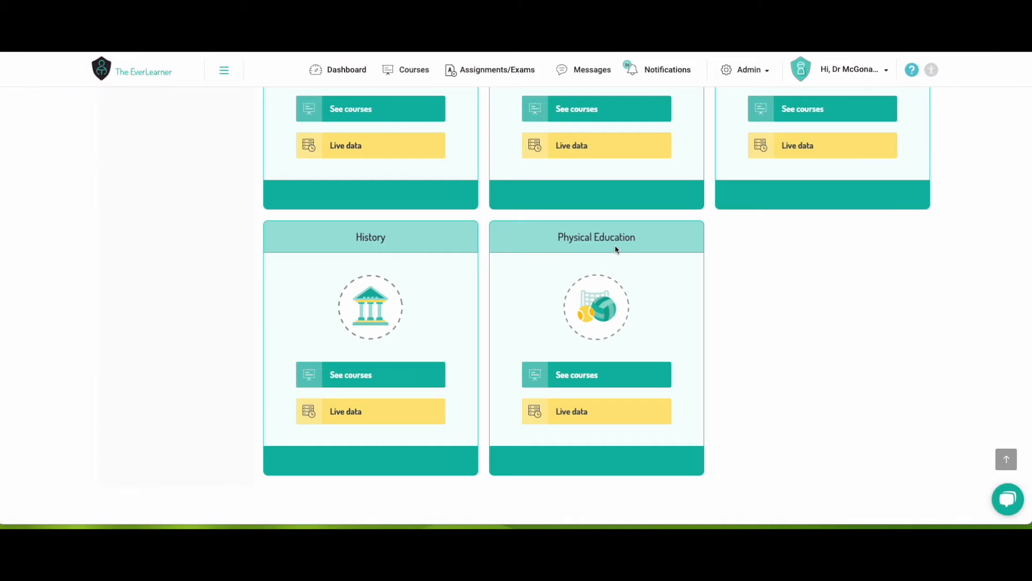
Step: Show the Physical Education course listing from the dashboard card
click(567, 374)
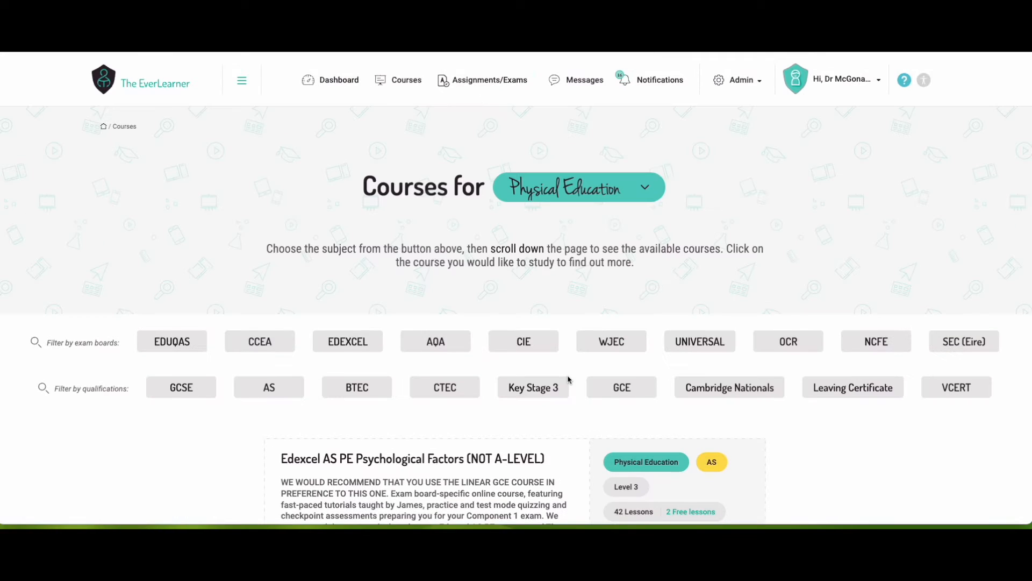
scroll(568, 379, down, 3)
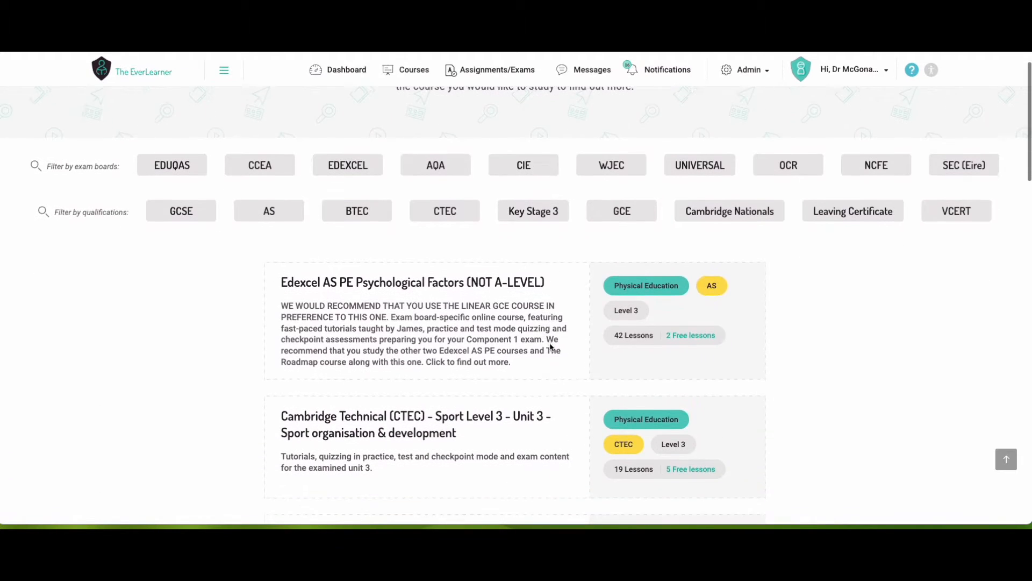
scroll(557, 347, up, 3)
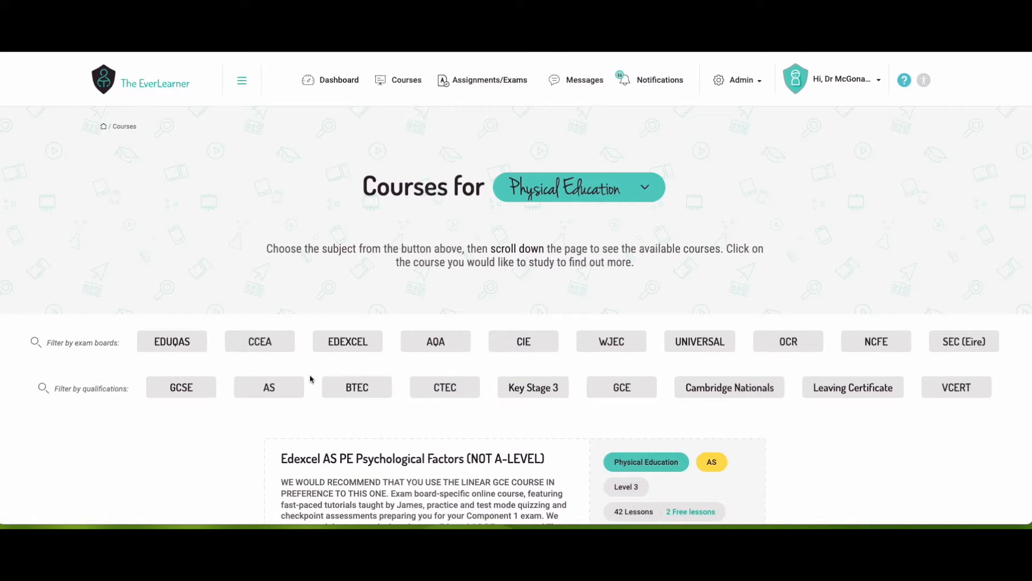
Step: Filter courses to AQA and GCSE, then start studying AQA GCSE PE 9-1
click(436, 341)
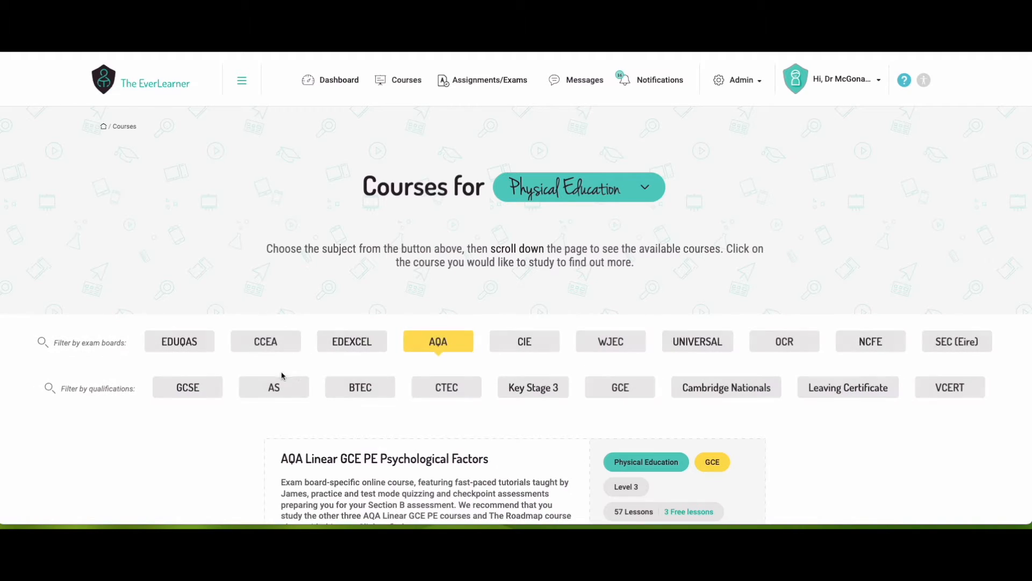
click(185, 387)
scroll(425, 407, down, 3)
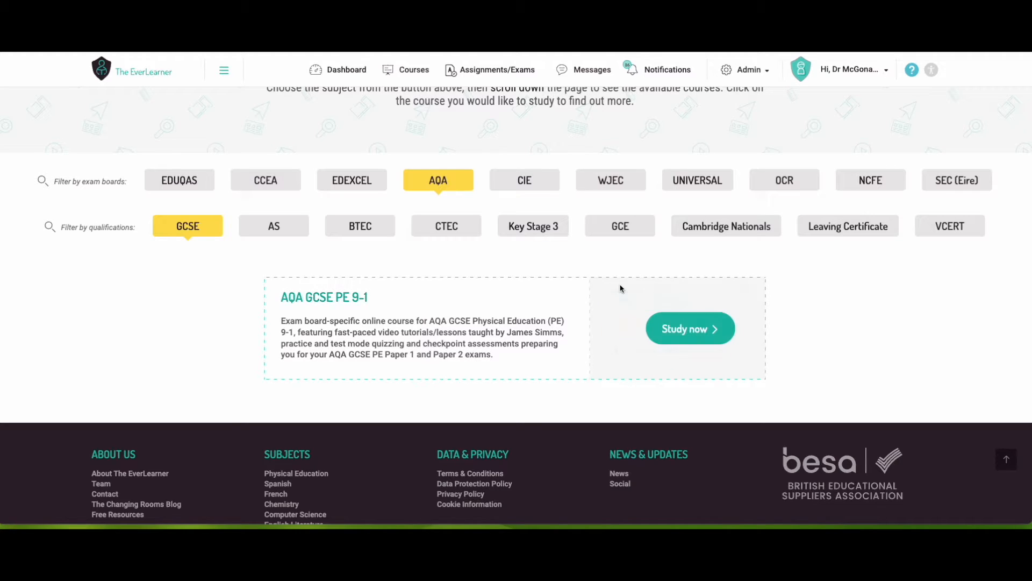
mouse_move(597, 287)
click(702, 330)
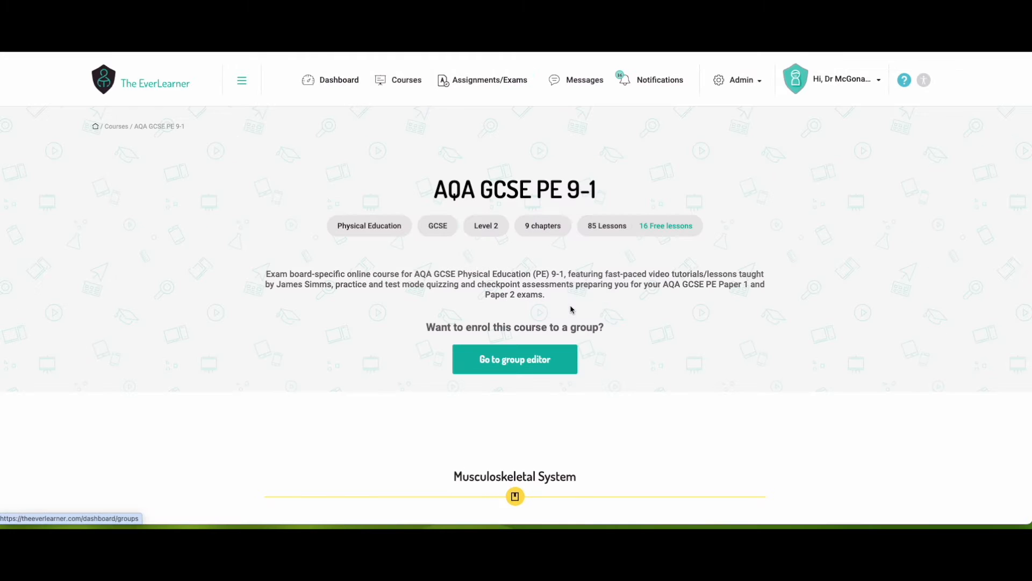
scroll(571, 310, down, 3)
scroll(572, 309, down, 3)
scroll(571, 309, down, 3)
scroll(571, 309, down, 3)
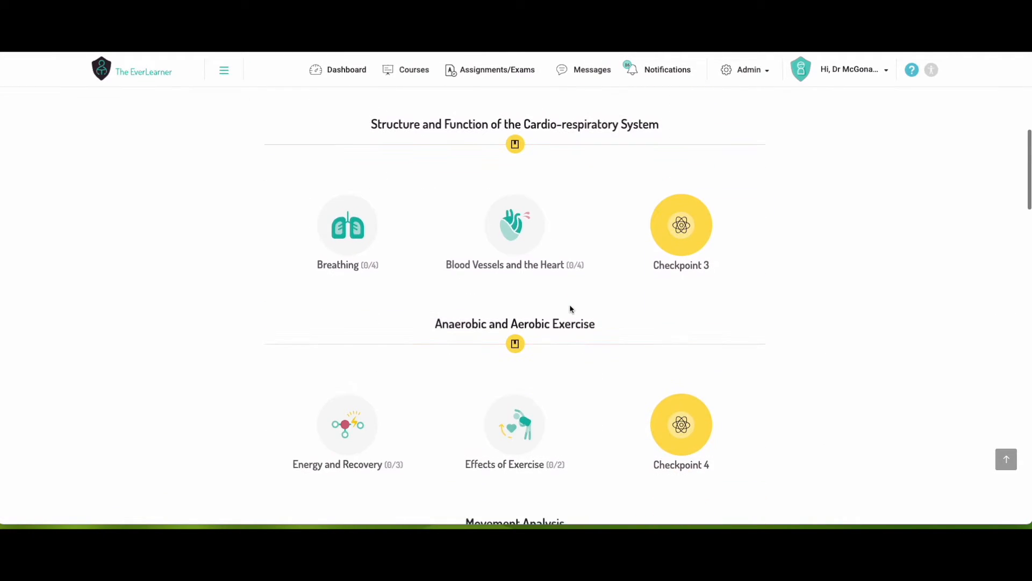
scroll(571, 308, down, 4)
scroll(571, 309, down, 4)
scroll(571, 308, down, 4)
scroll(572, 309, down, 4)
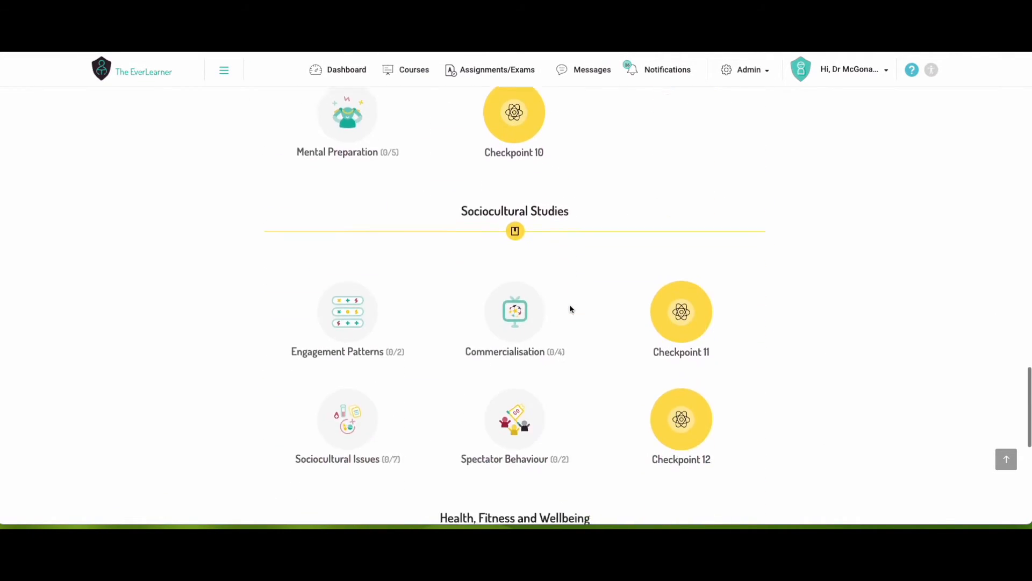
scroll(571, 309, down, 5)
scroll(571, 309, up, 6)
scroll(571, 308, up, 8)
scroll(572, 309, up, 6)
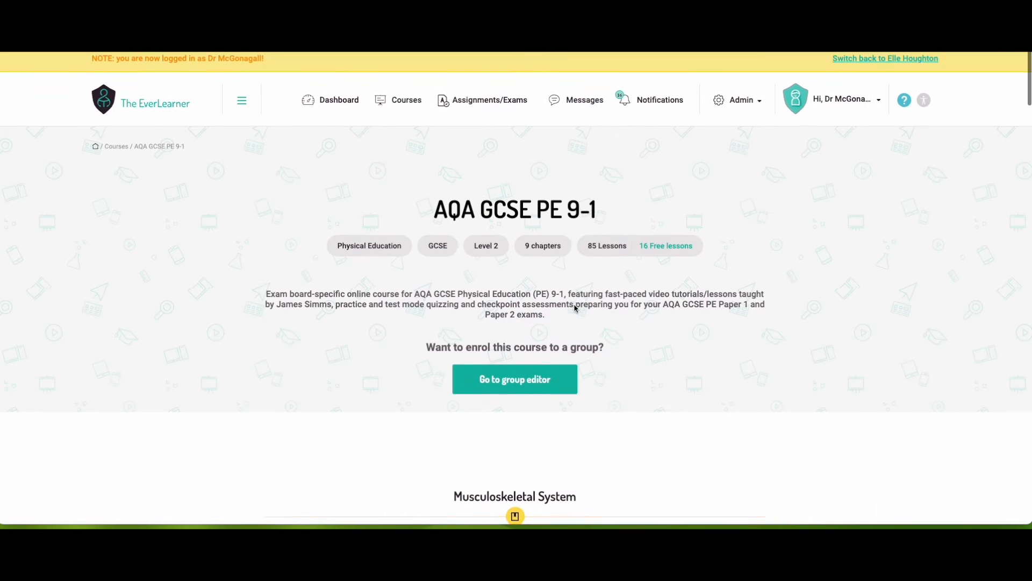
scroll(576, 308, down, 6)
scroll(528, 307, up, 1)
scroll(528, 308, up, 1)
scroll(528, 307, up, 1)
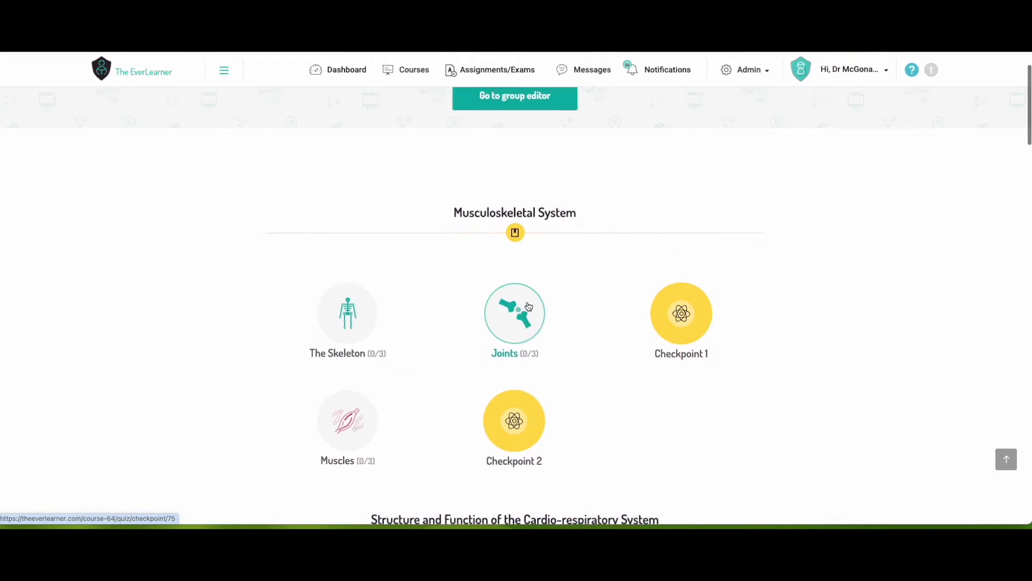
scroll(528, 308, down, 1)
scroll(373, 317, down, 1)
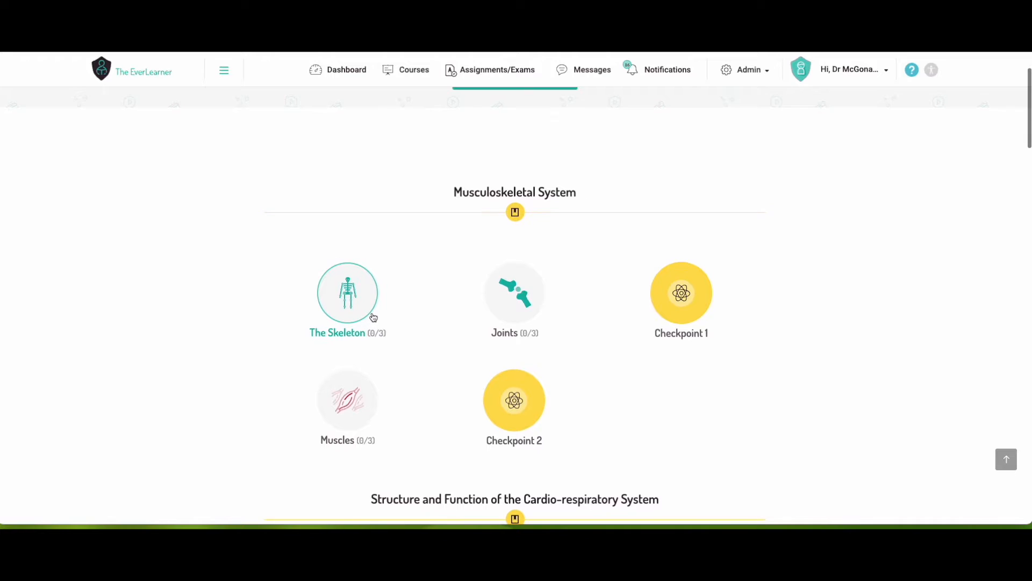
Step: Expand The Skeleton topic and load The Bones of the Skeleton lesson video
click(365, 311)
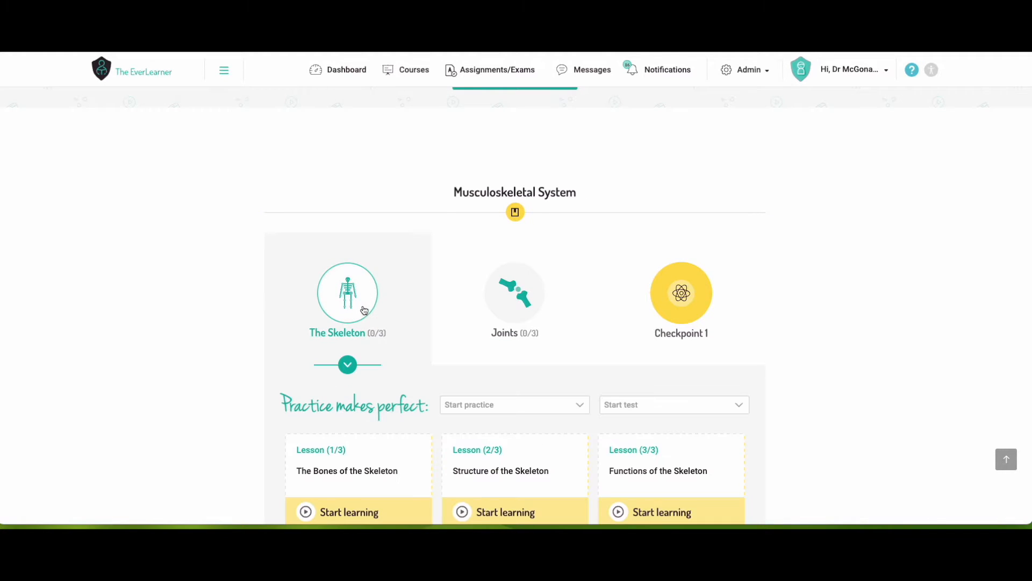
scroll(365, 311, down, 2)
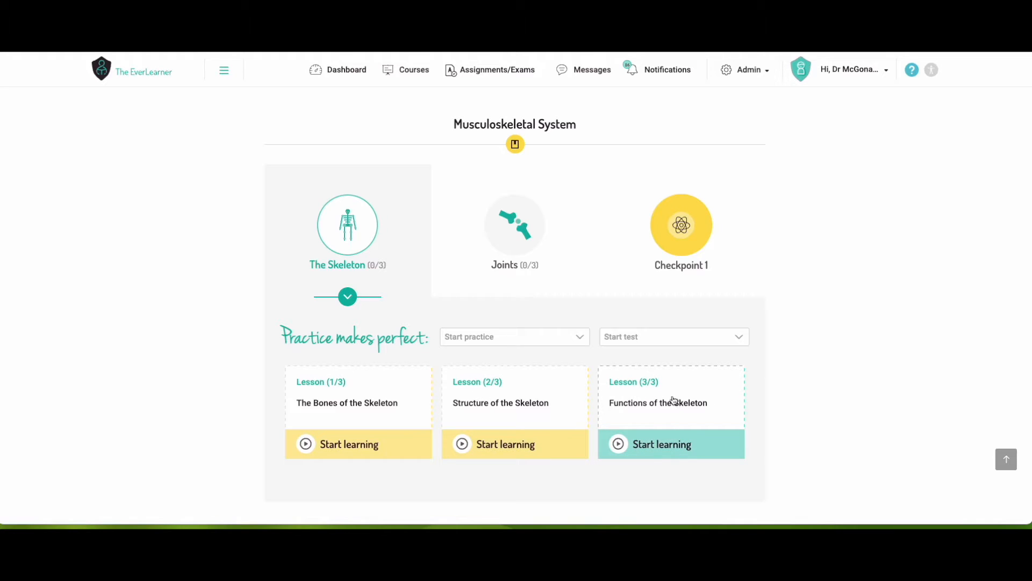
scroll(493, 347, down, 2)
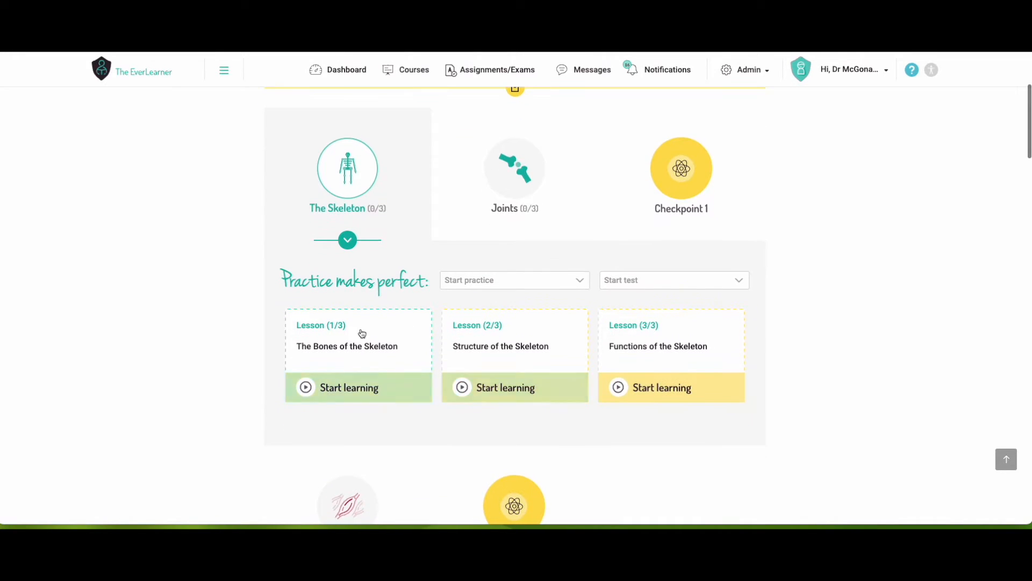
mouse_move(358, 444)
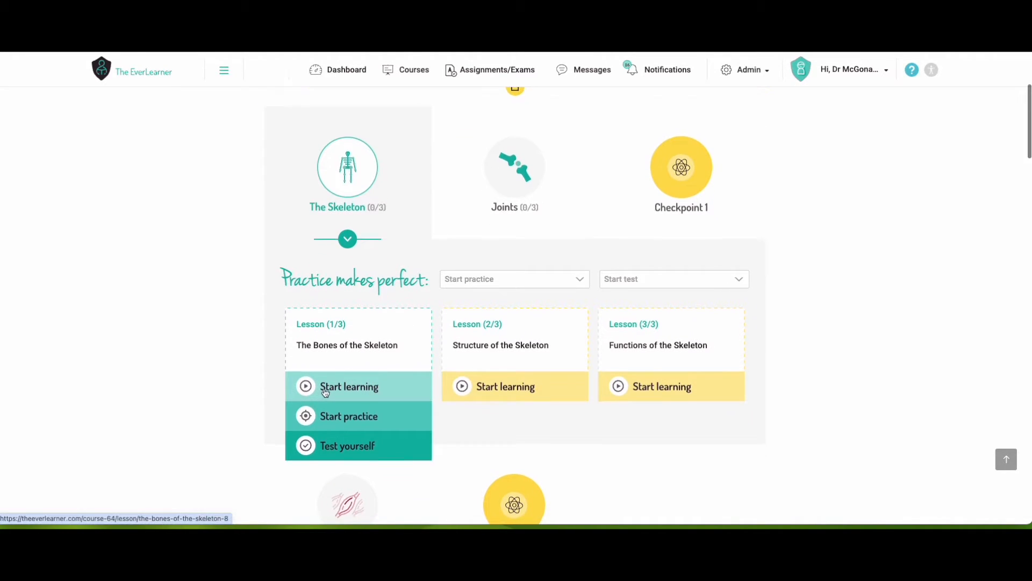
click(355, 387)
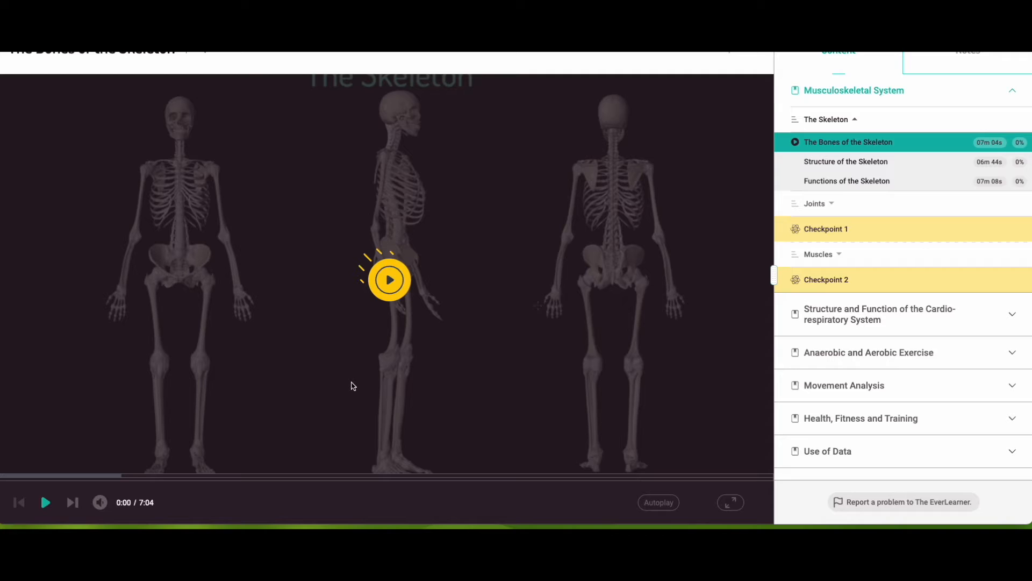
mouse_move(100, 502)
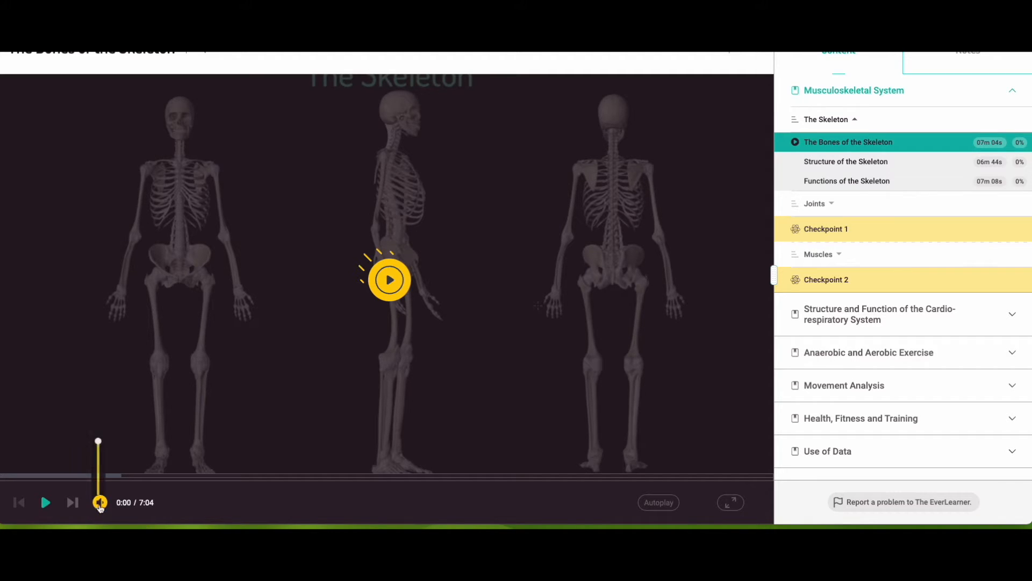
Step: Mute the lesson video, play it, skip ahead to about 5:12 and pause
click(100, 503)
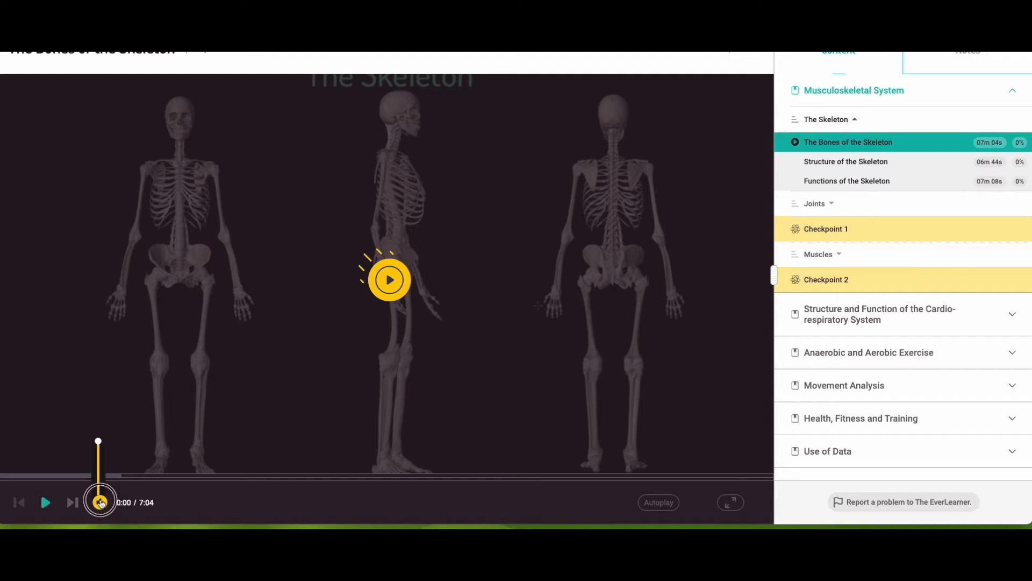
click(392, 278)
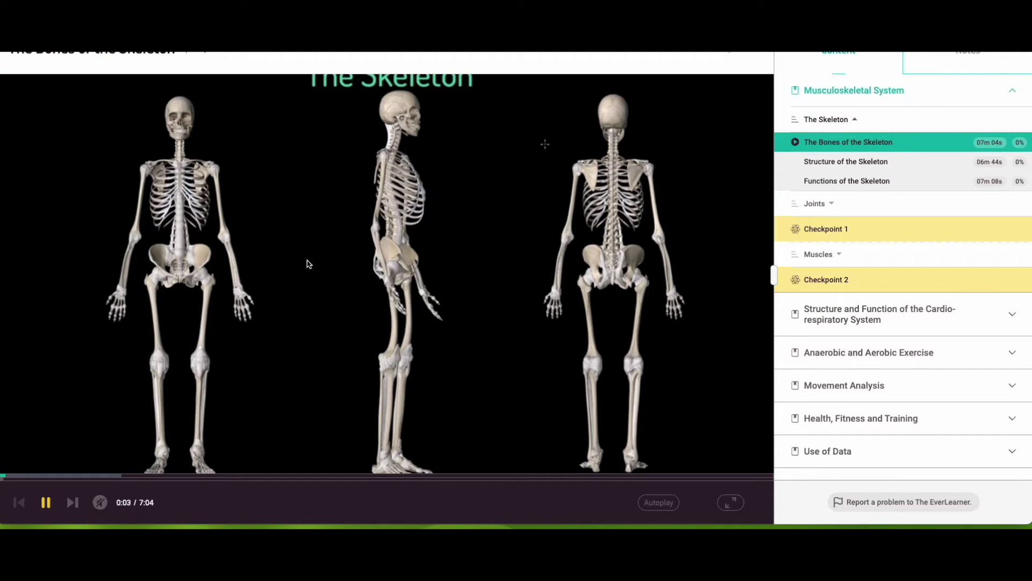
key(Right)
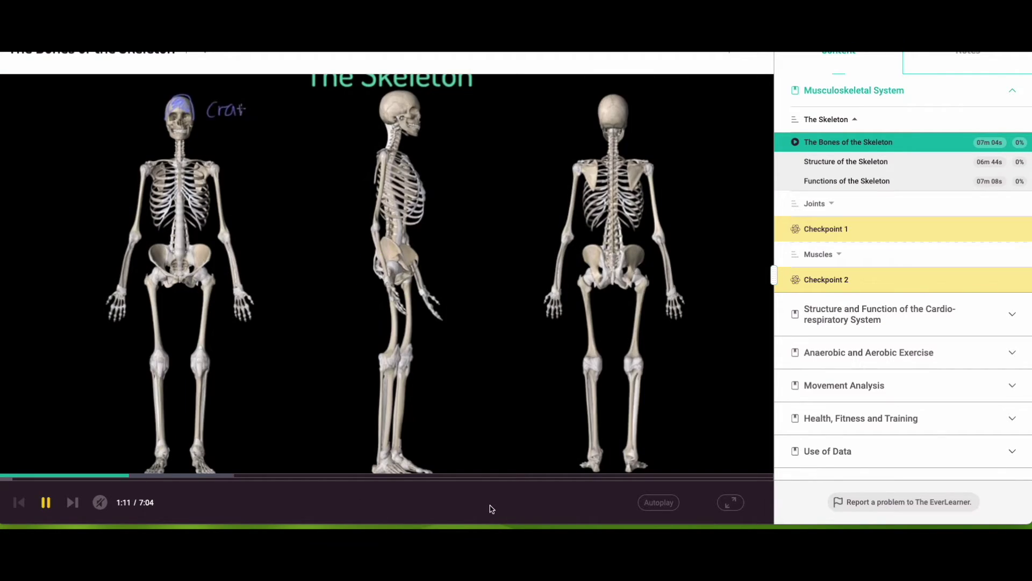
click(391, 476)
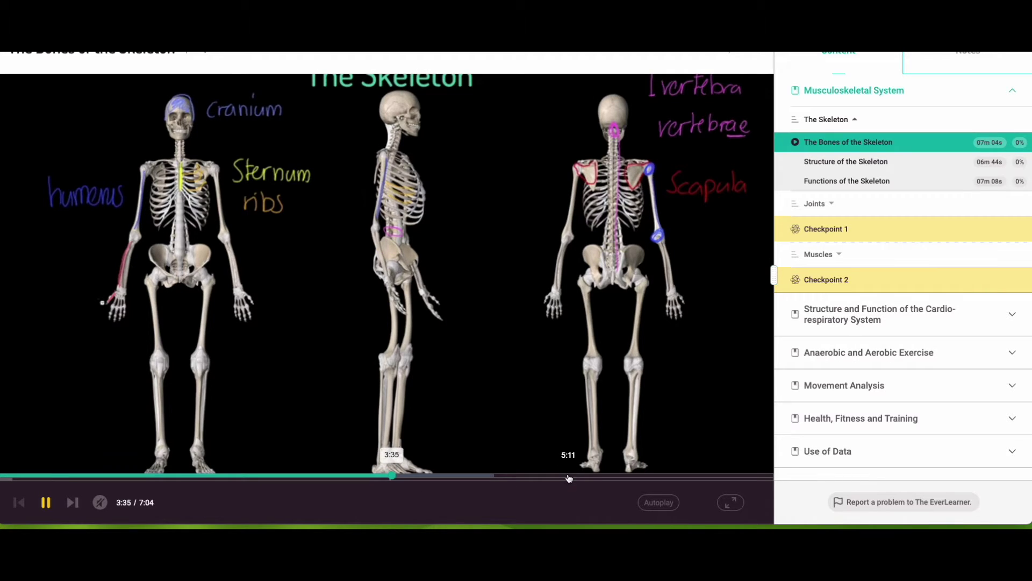
click(568, 477)
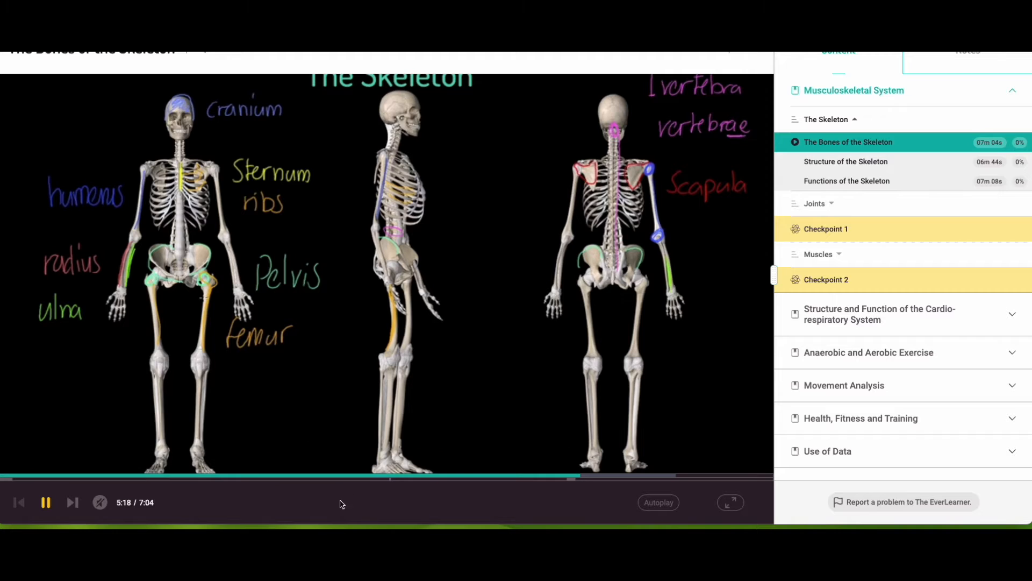
click(47, 502)
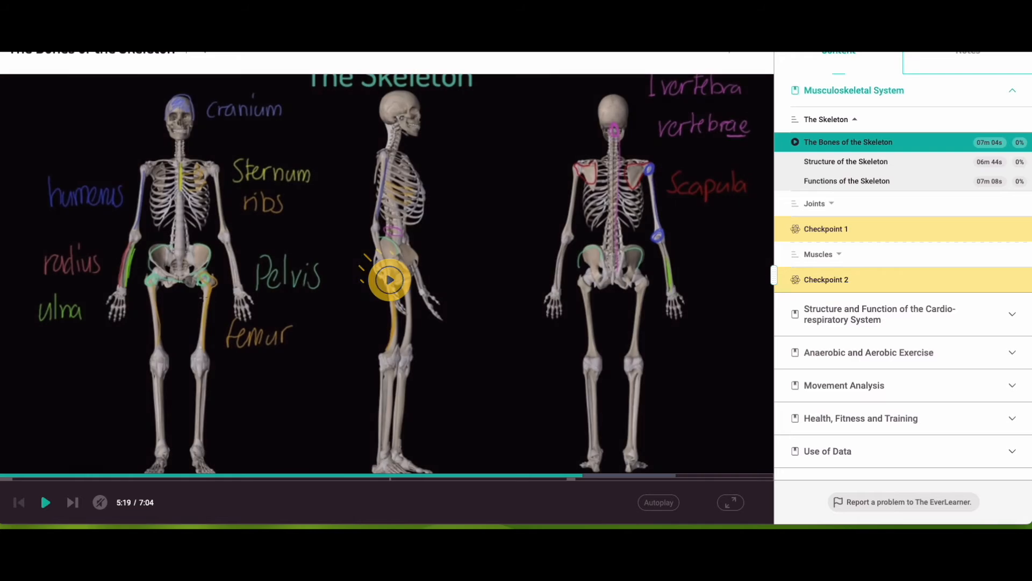
Step: Return from the lesson video to the course overview page
click(660, 54)
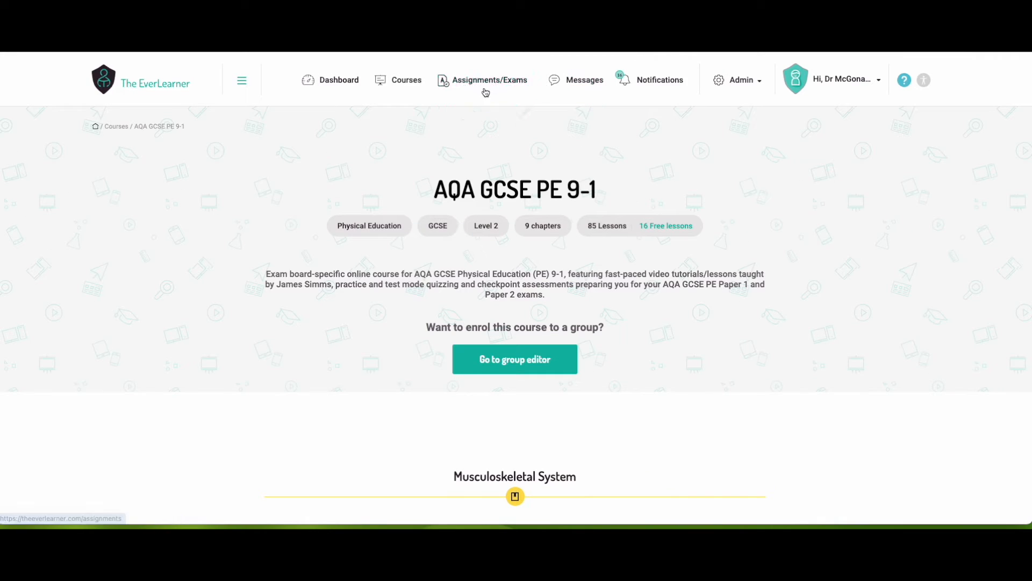
scroll(468, 352, down, 5)
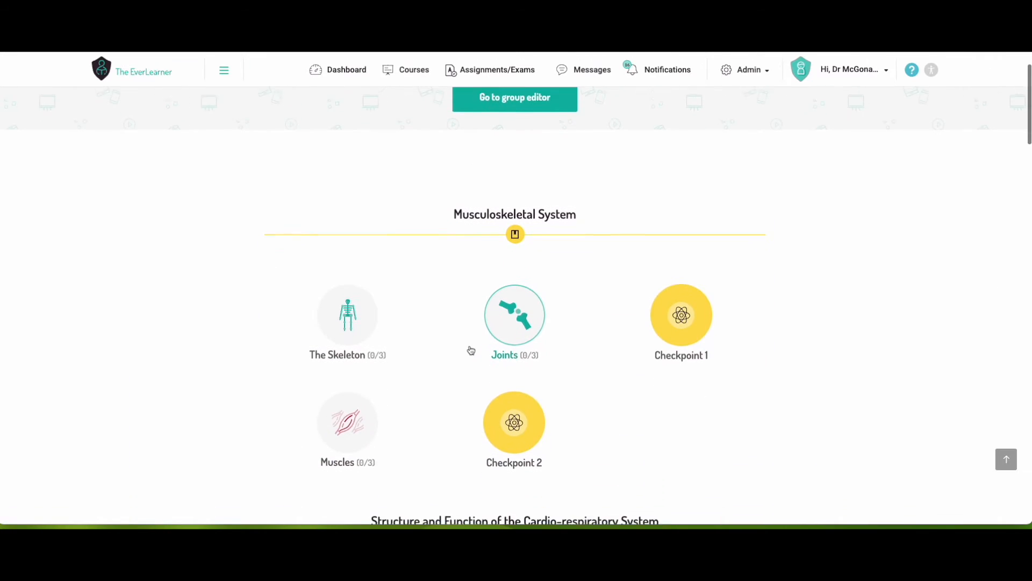
scroll(451, 315, down, 2)
Step: Expand The Skeleton topic and start practice for The Bones of the Skeleton
click(366, 212)
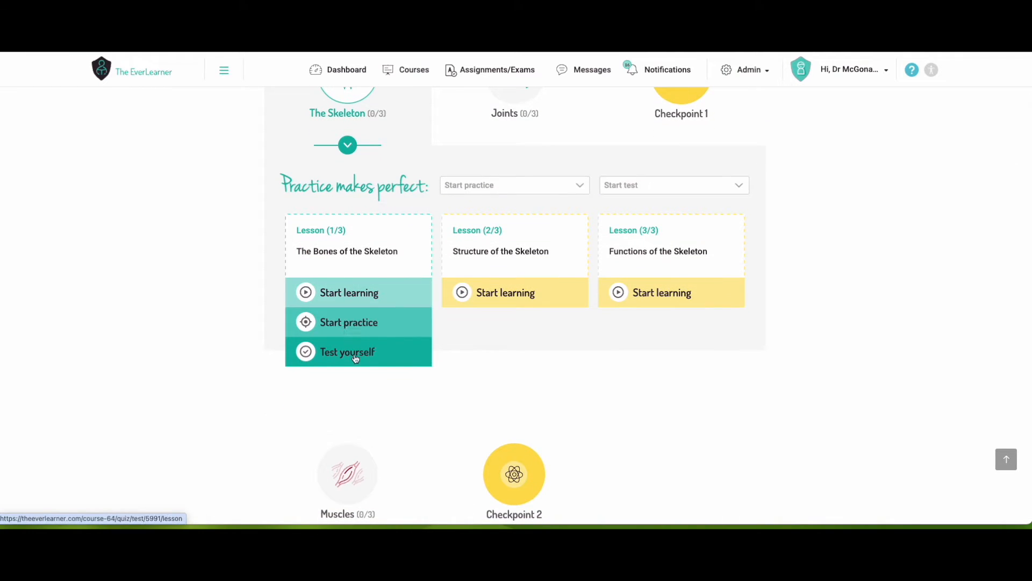
click(349, 324)
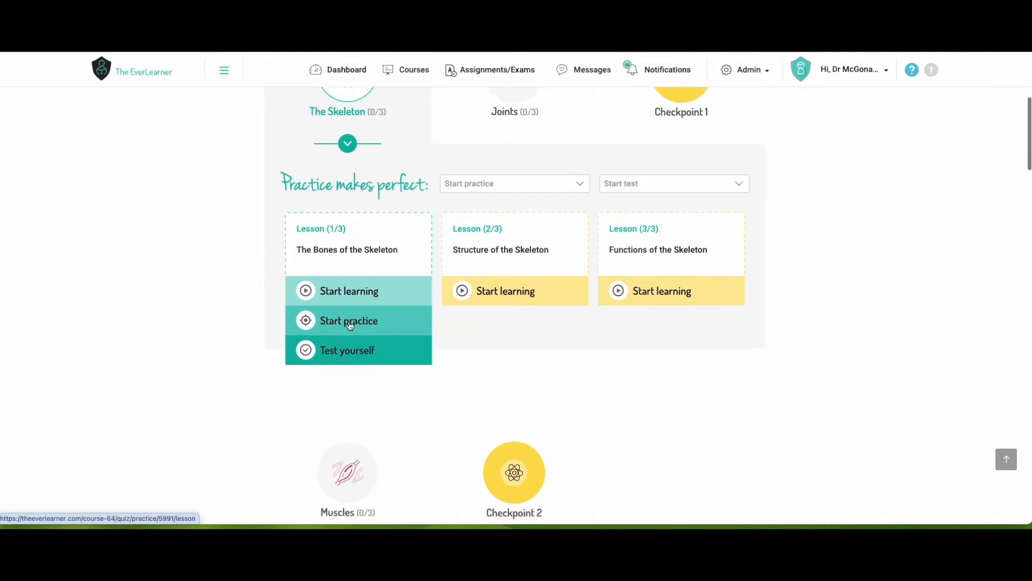
Step: Answer the hip-articulation question with Tibia and Fibula and submit it for marking
click(509, 324)
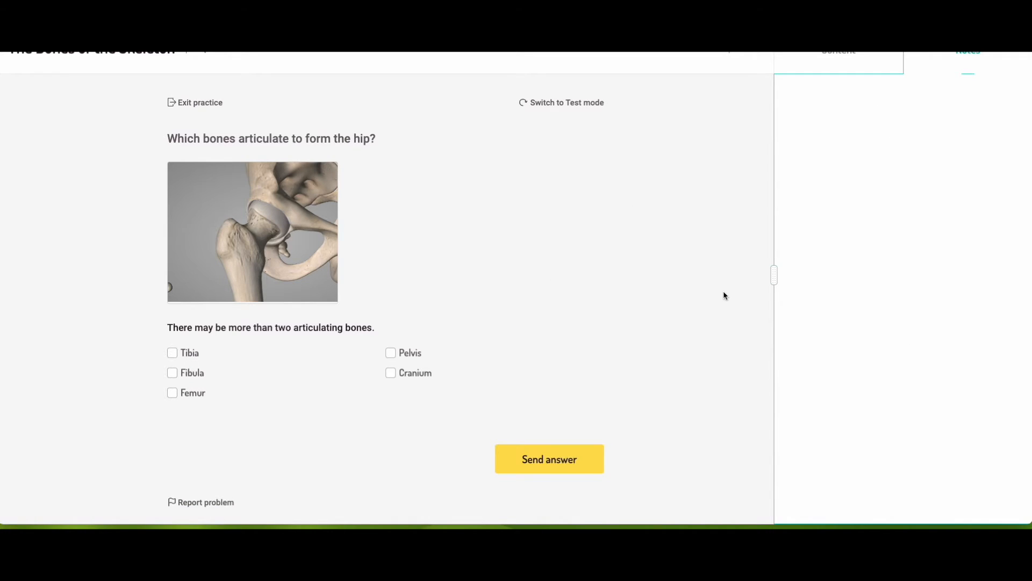
scroll(636, 262, down, 1)
scroll(637, 262, up, 1)
click(173, 372)
click(173, 352)
click(533, 459)
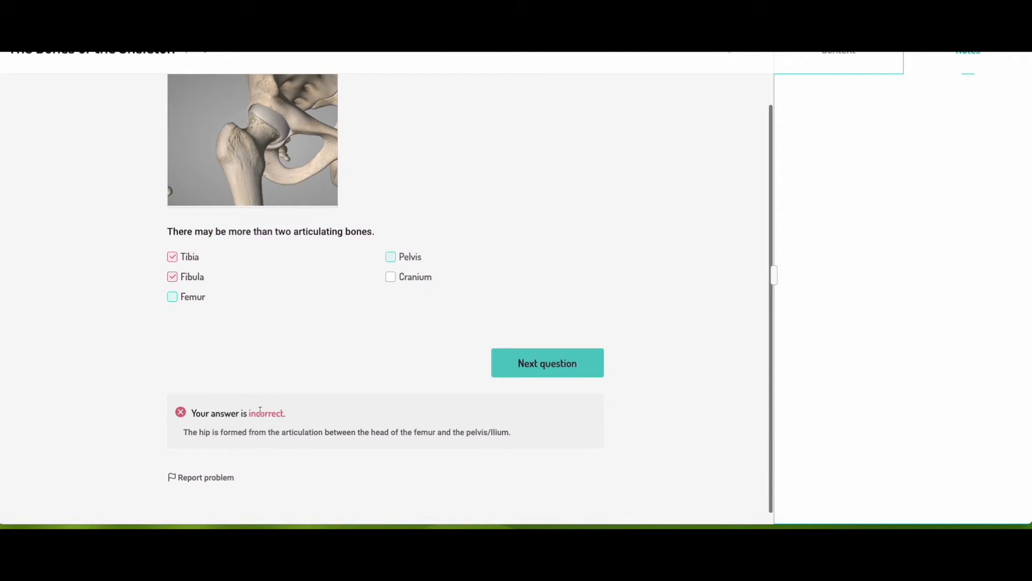
scroll(329, 424, up, 3)
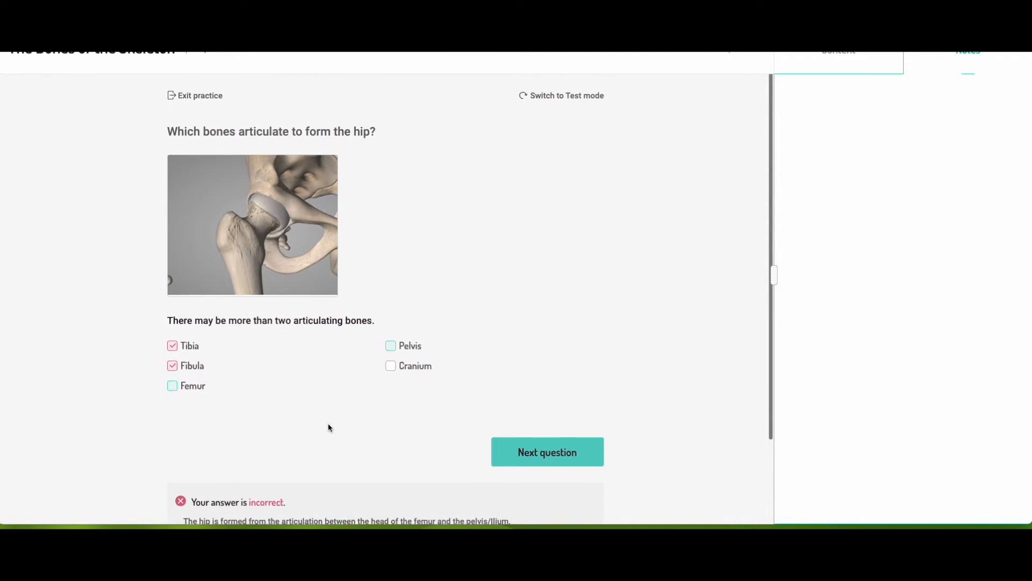
Step: Submit a typed answer to the flat-bone question, revealing the cranium as correct
click(540, 465)
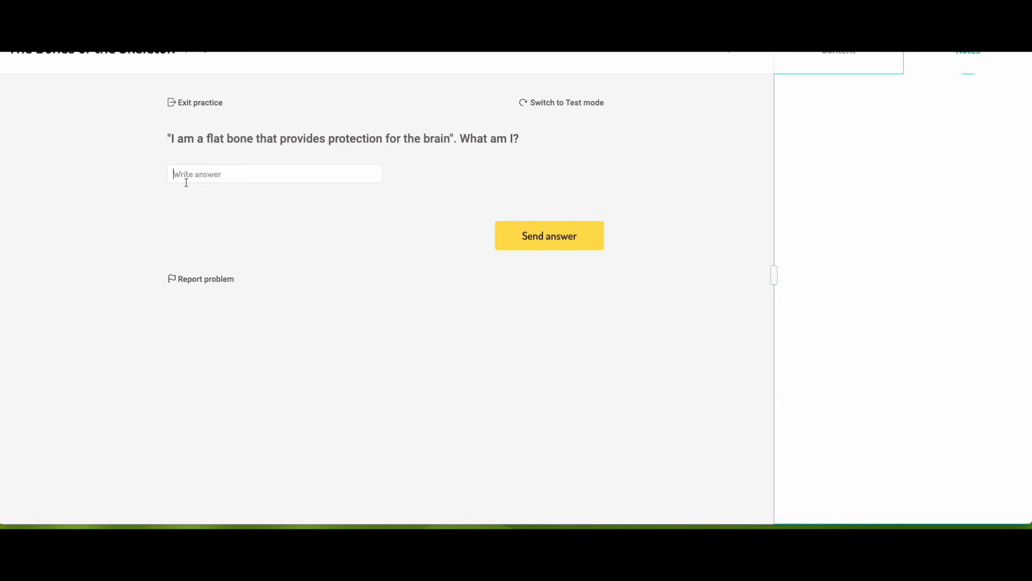
text(one b)
text(e)
key(Return)
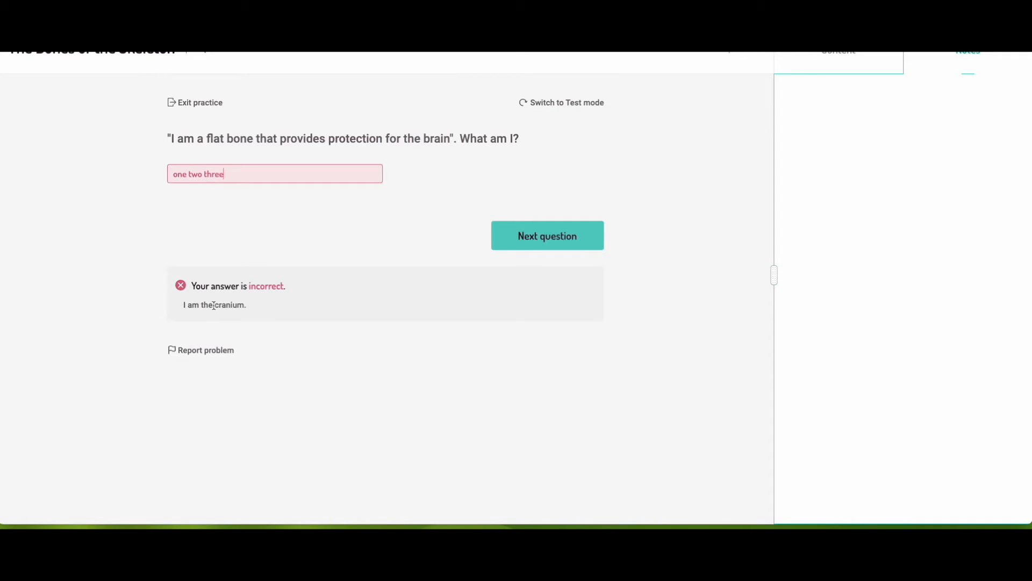
click(212, 304)
Step: Switch to test mode, start a new testing session and highlight the per-question countdown
click(555, 105)
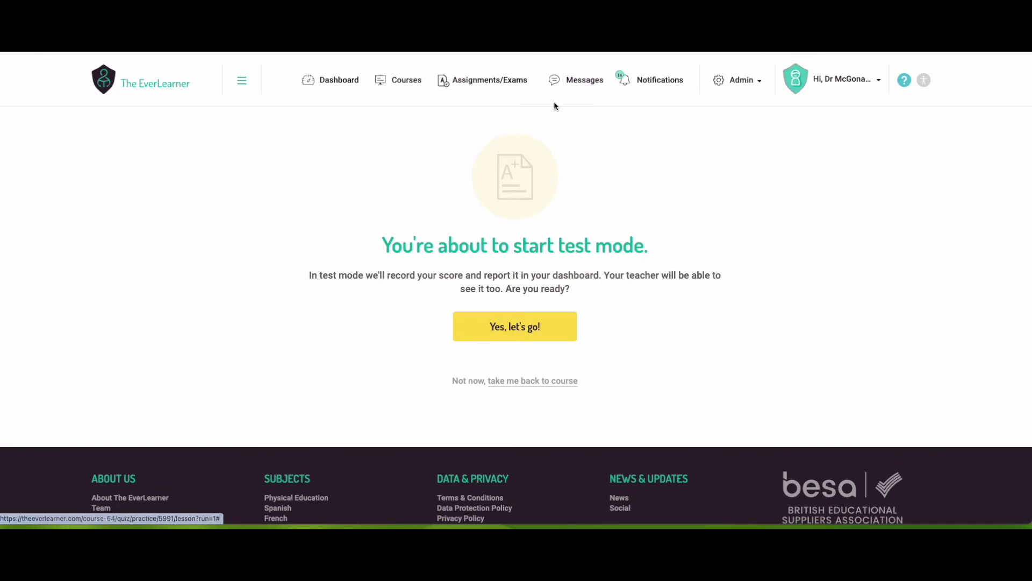
click(533, 327)
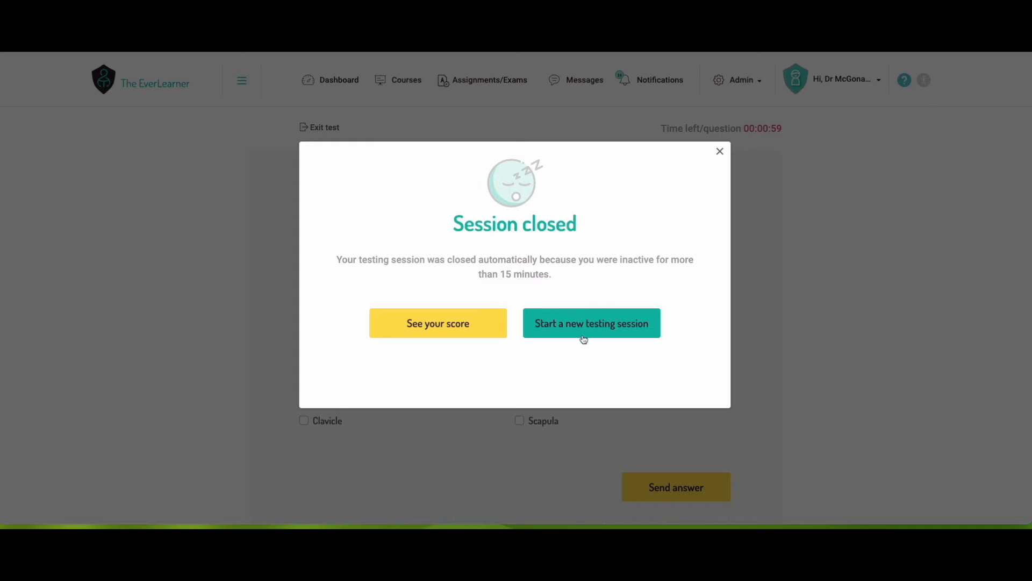
click(541, 323)
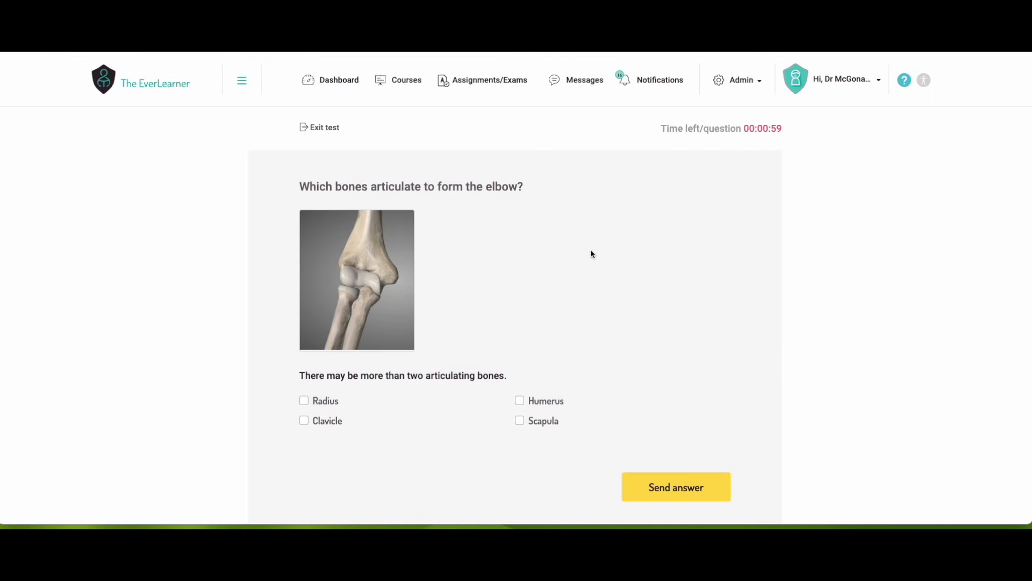
drag(747, 128, 793, 138)
Step: Answer the elbow question with Radius and Clavicle, then submit a typed x-ray answer
click(323, 402)
click(322, 422)
click(676, 484)
scroll(675, 403, down, 3)
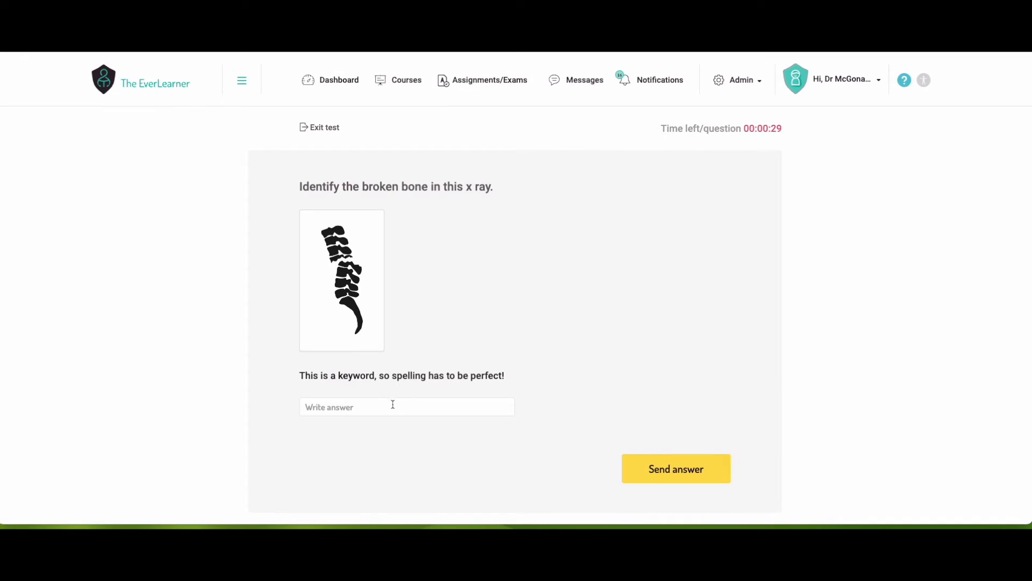
click(392, 405)
text(bone)
key(Return)
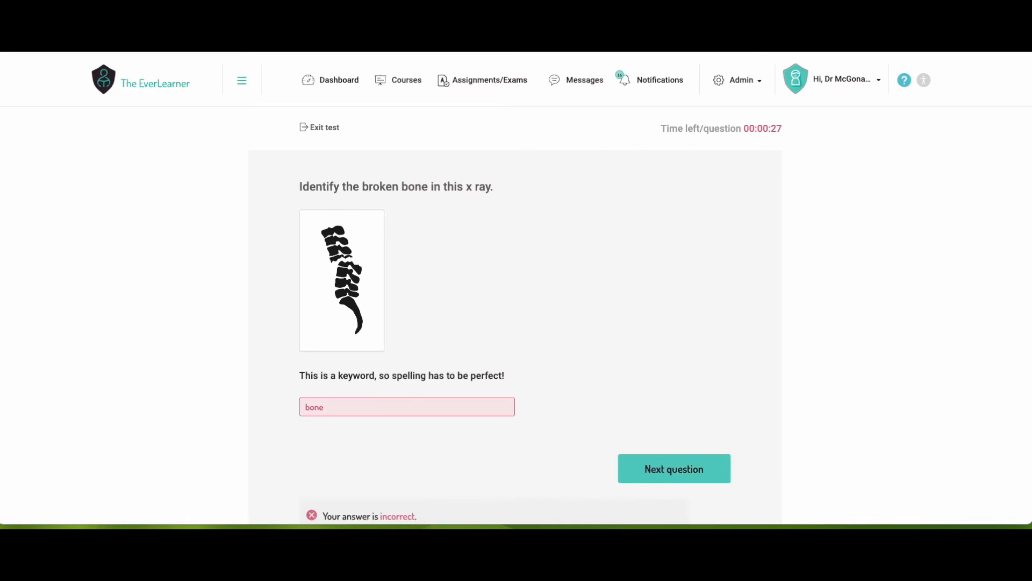
scroll(415, 404, down, 2)
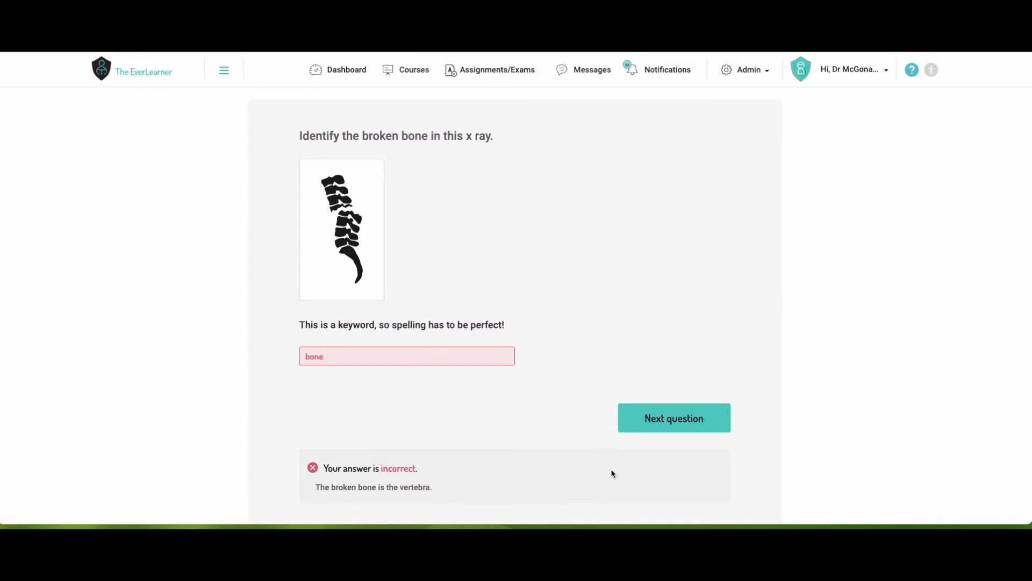
Step: Move to the ankle joint question and enlarge its diagram
click(660, 418)
click(363, 380)
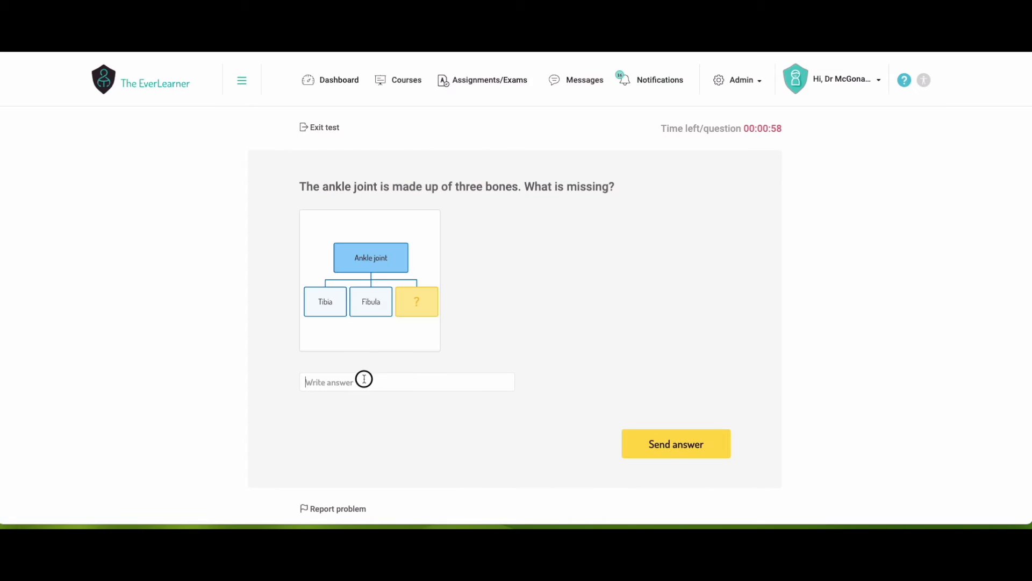
click(419, 323)
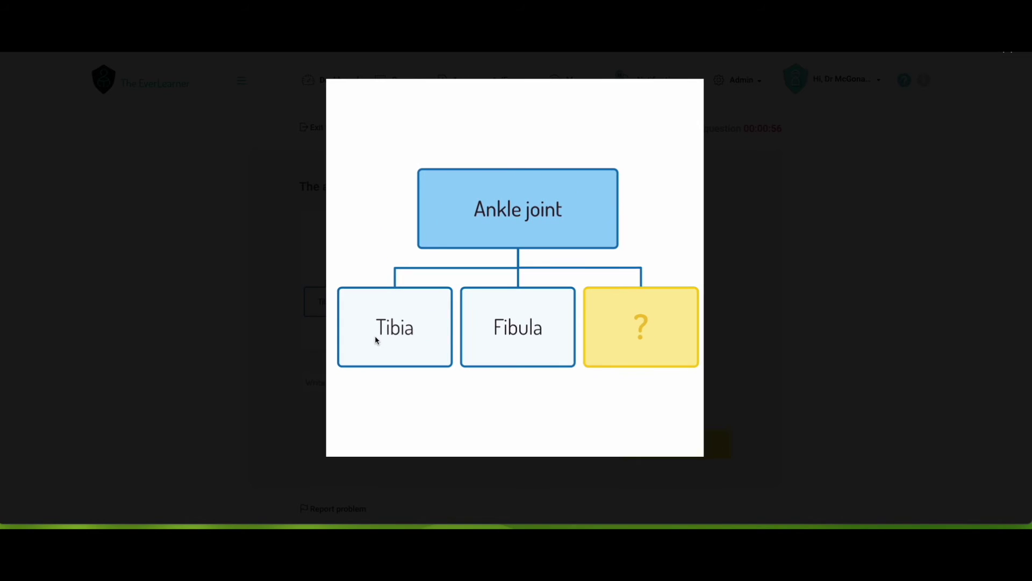
Step: Exit the test with a 0% score and return to the course with The Skeleton lessons shown
click(516, 485)
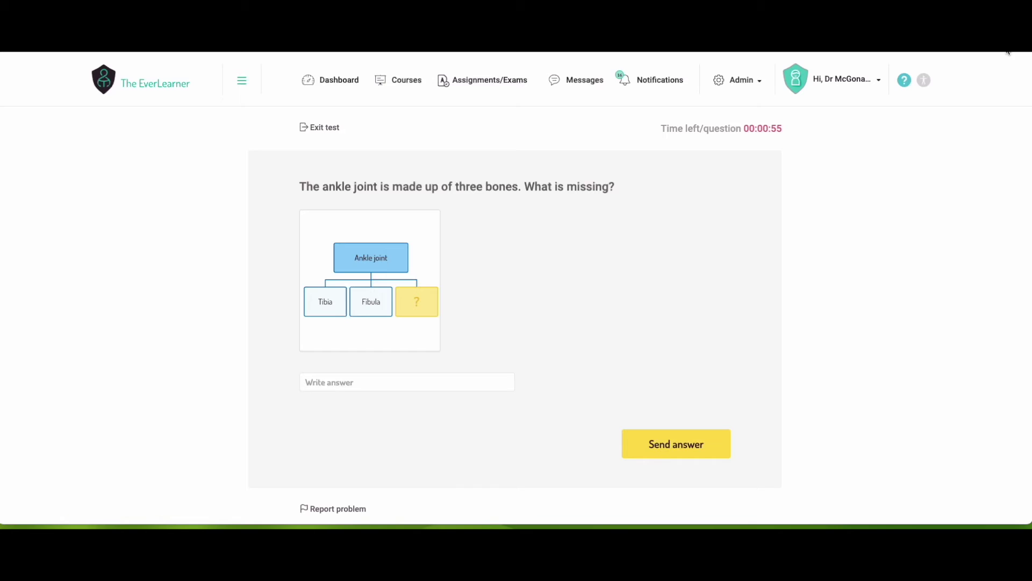
click(322, 128)
click(572, 316)
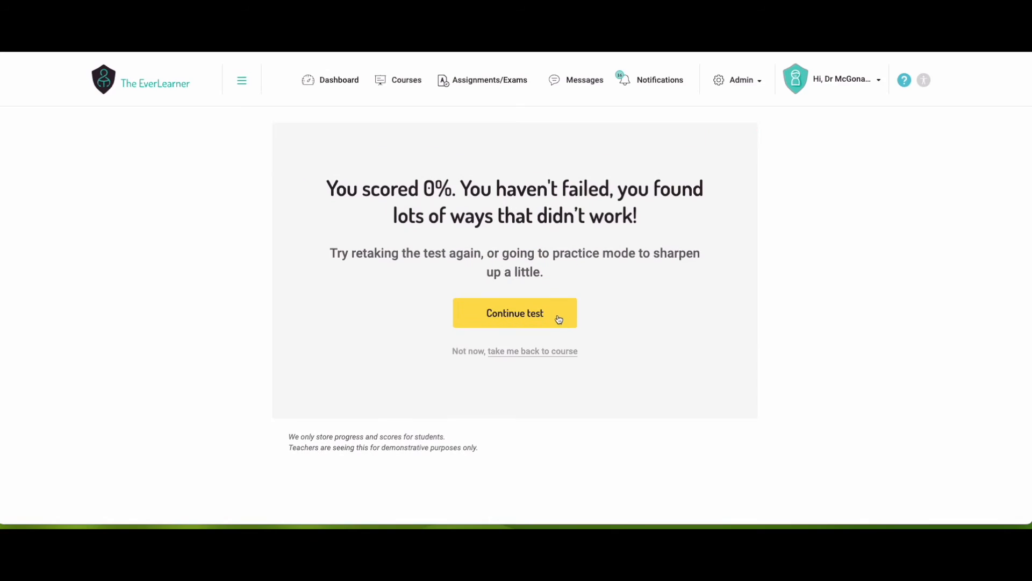
click(552, 340)
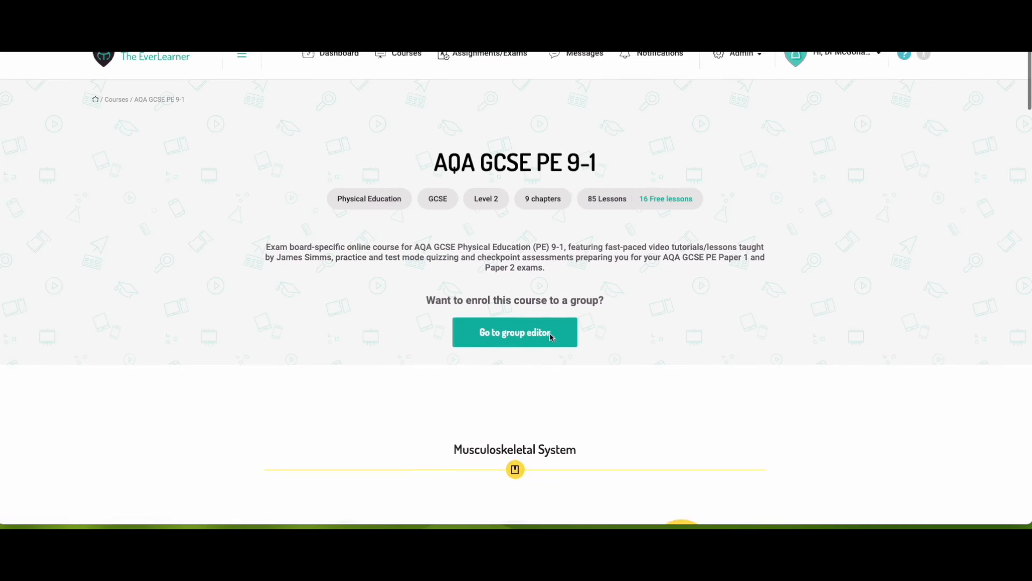
click(348, 190)
mouse_move(358, 351)
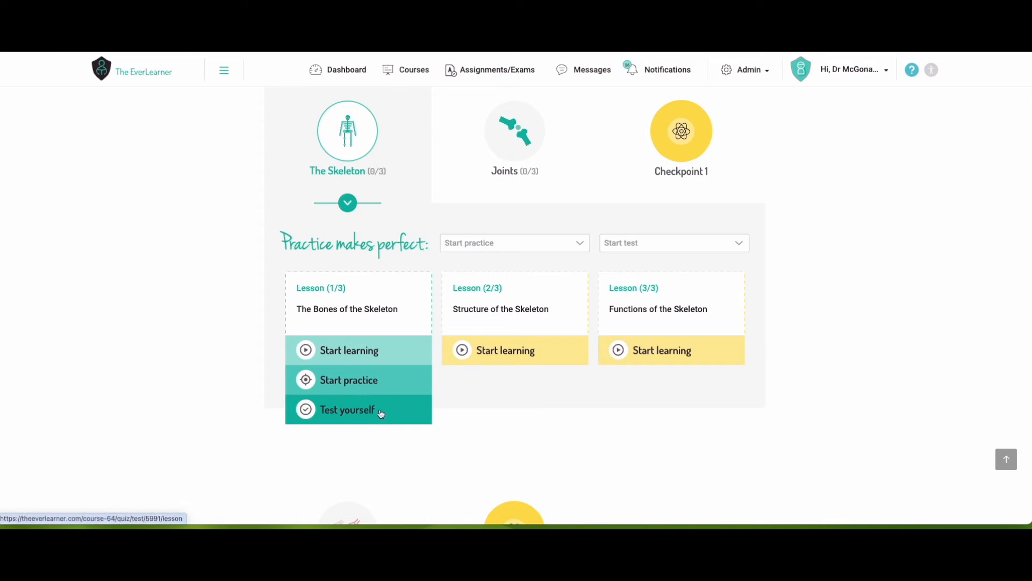
scroll(460, 396, up, 2)
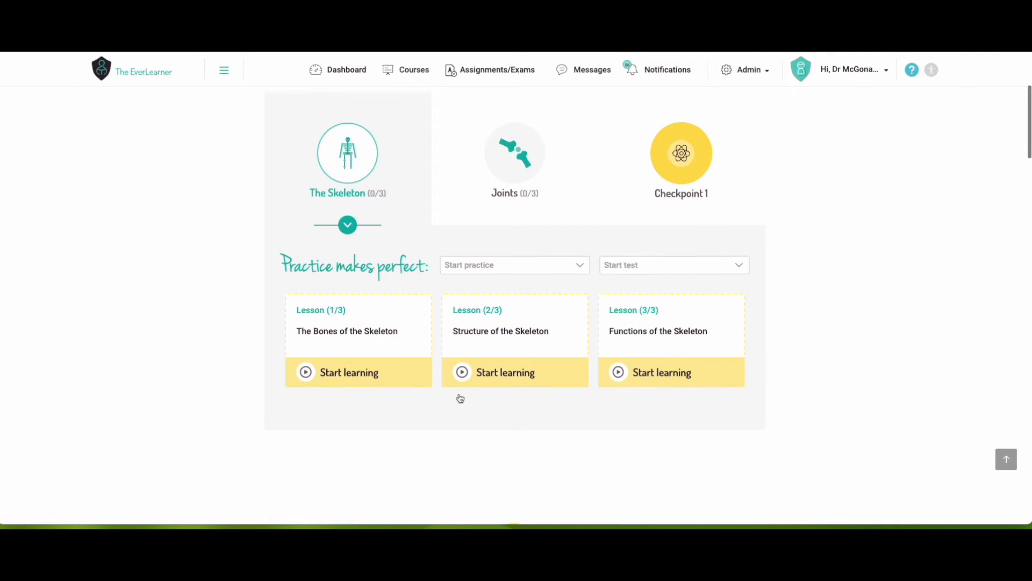
scroll(460, 397, up, 3)
scroll(460, 396, up, 2)
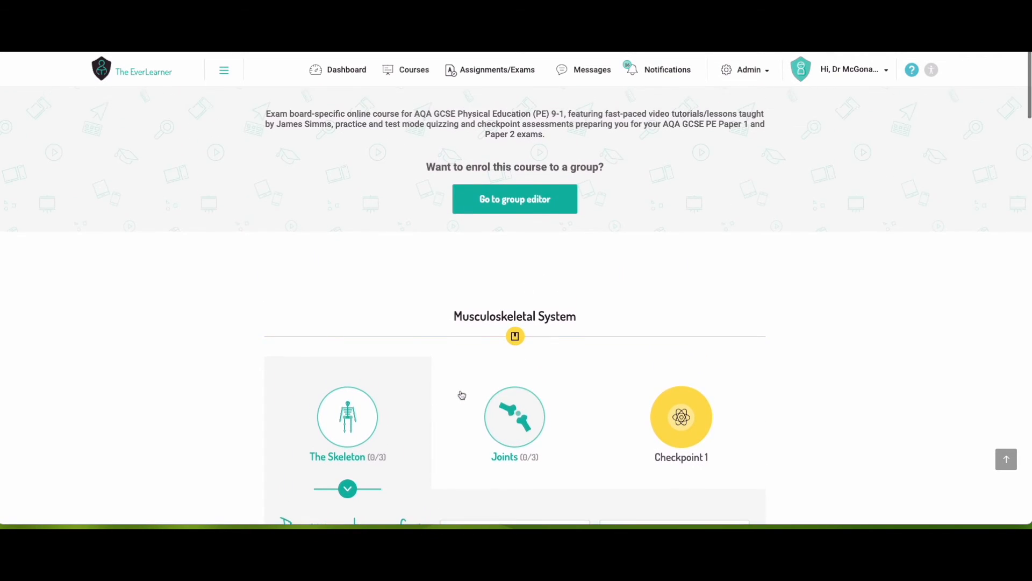
scroll(463, 395, down, 4)
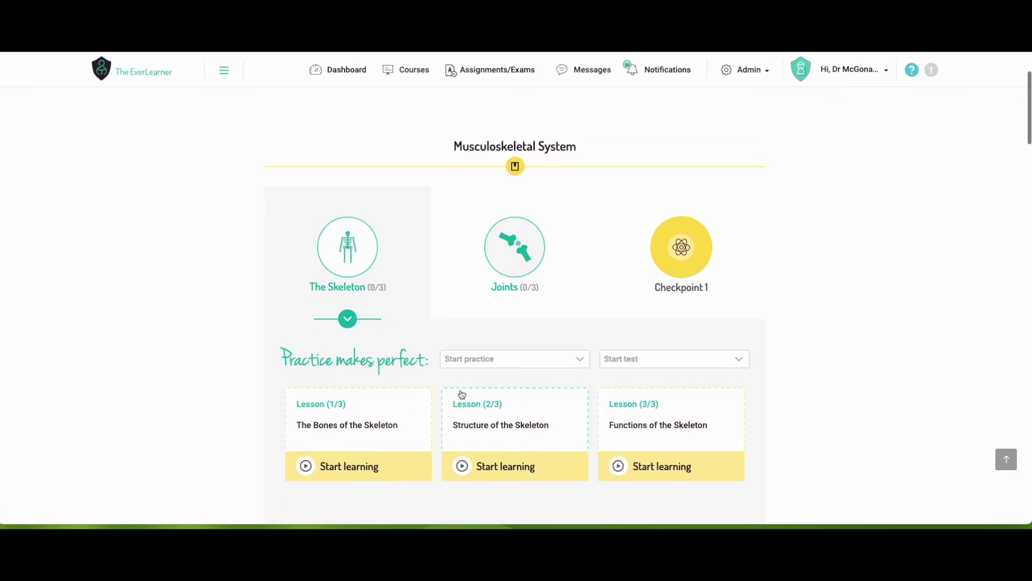
click(487, 78)
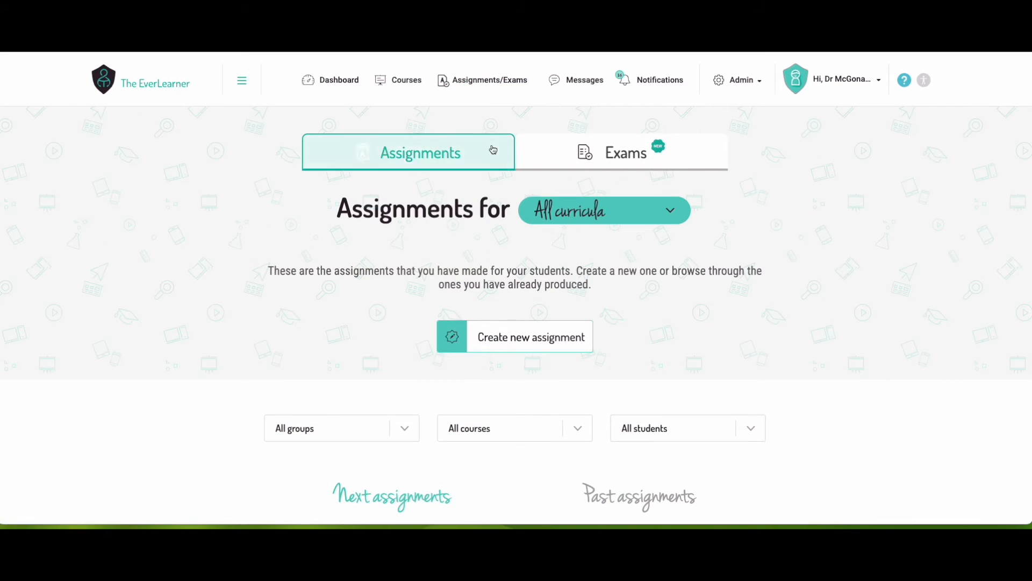
scroll(493, 146, down, 2)
scroll(493, 145, down, 1)
scroll(493, 145, up, 3)
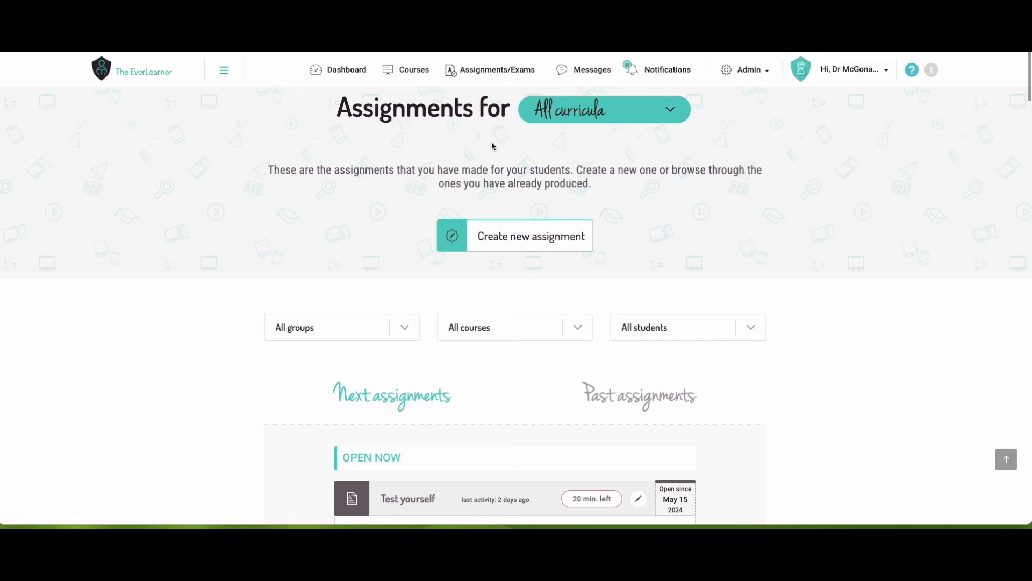
scroll(492, 145, up, 1)
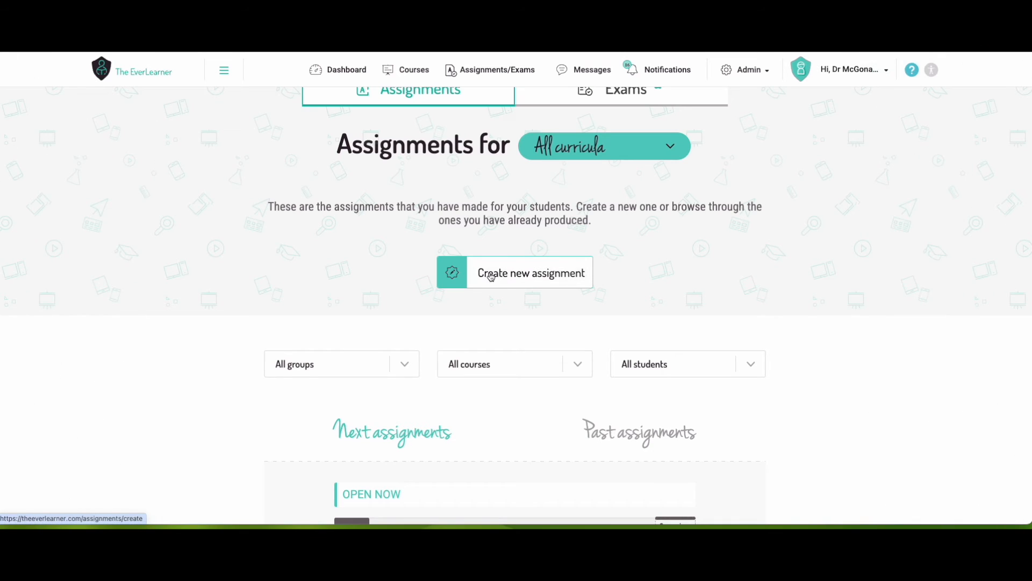
click(490, 275)
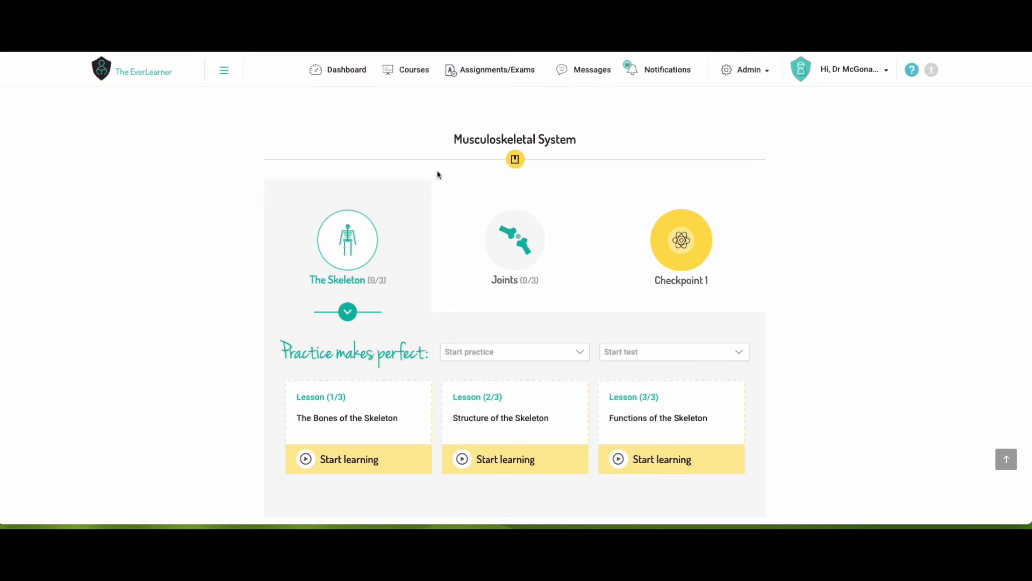
scroll(532, 186, down, 1)
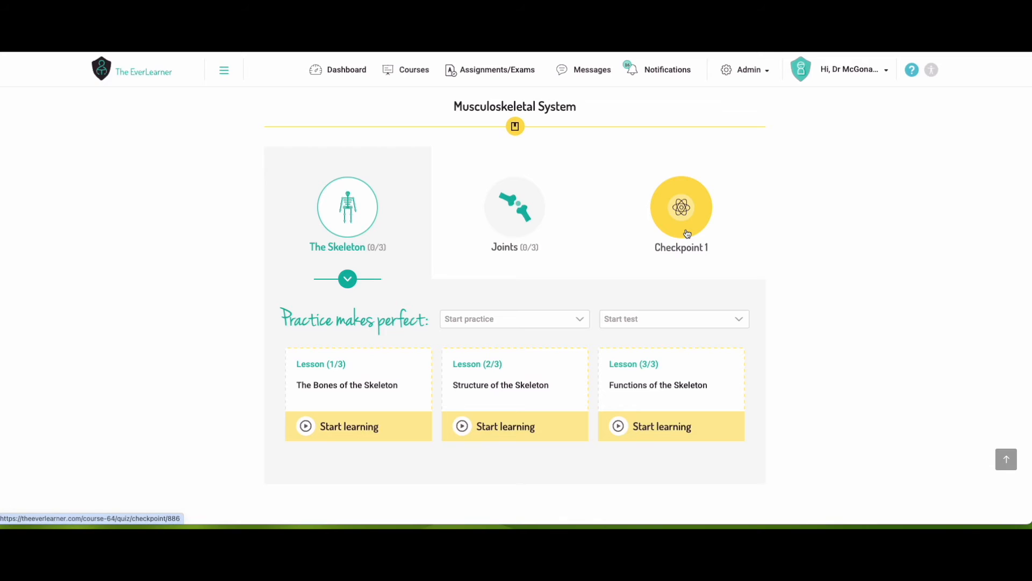
scroll(682, 222, up, 1)
scroll(681, 221, down, 2)
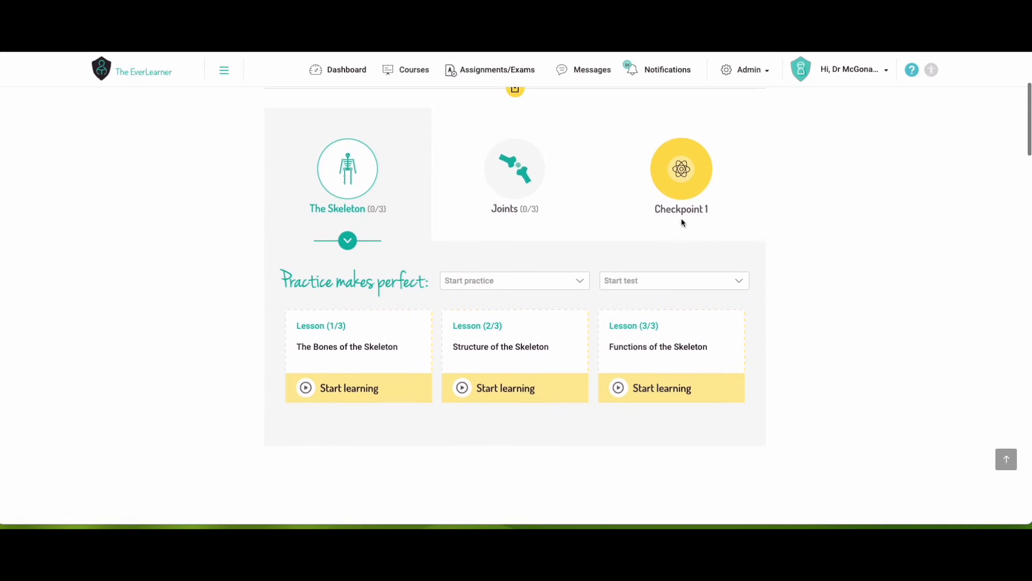
scroll(596, 198, up, 3)
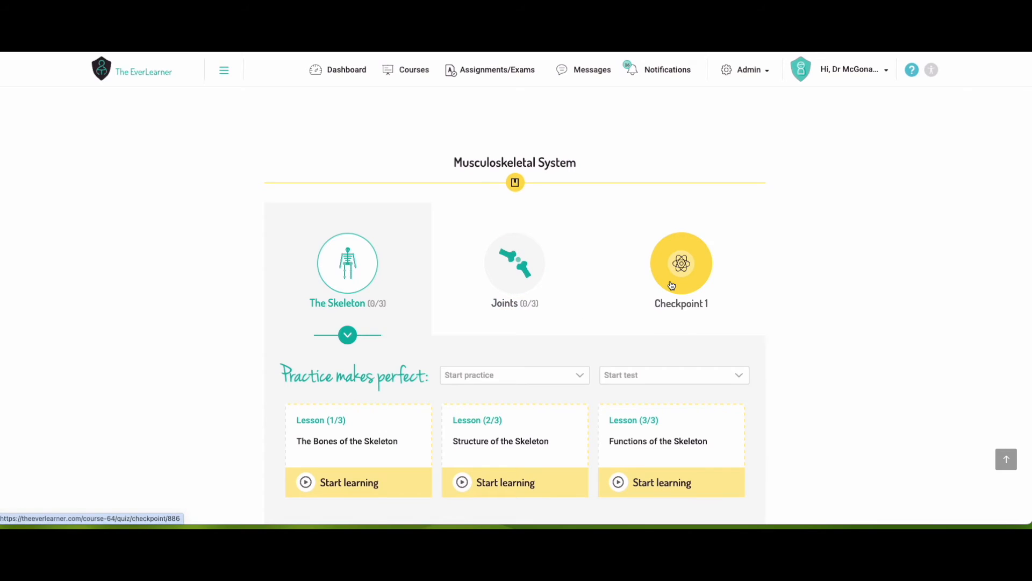
scroll(671, 285, down, 3)
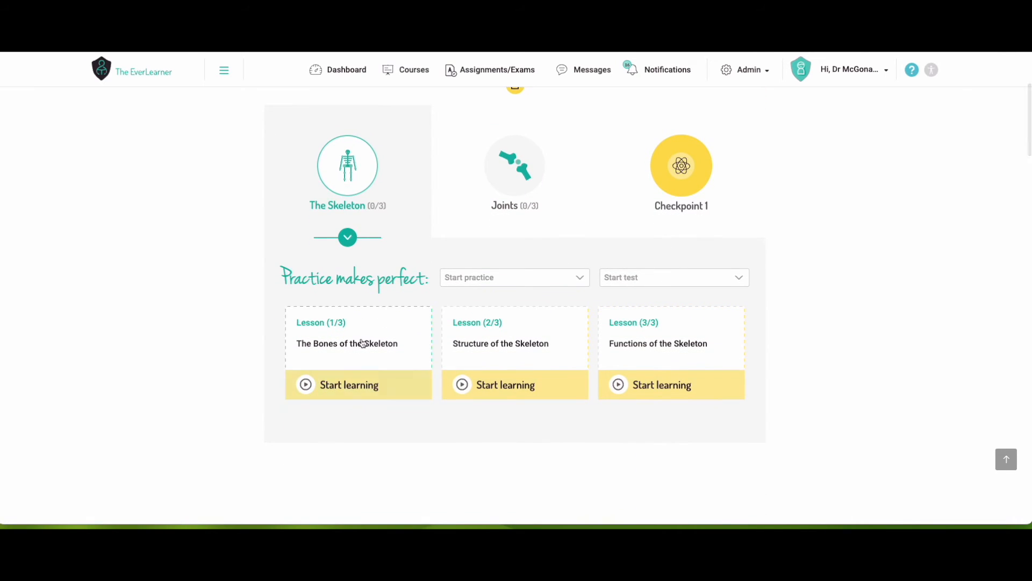
Step: Show the Joints topic's three lessons in the Musculoskeletal System section
click(501, 185)
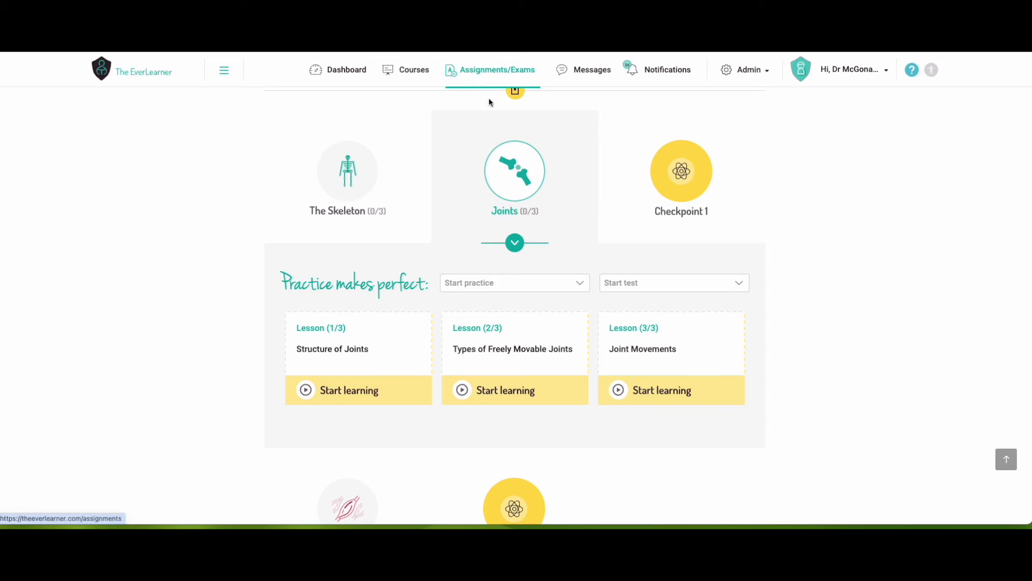
Step: Start a new assignment to see the four assignment-type choices
click(489, 69)
scroll(517, 242, down, 3)
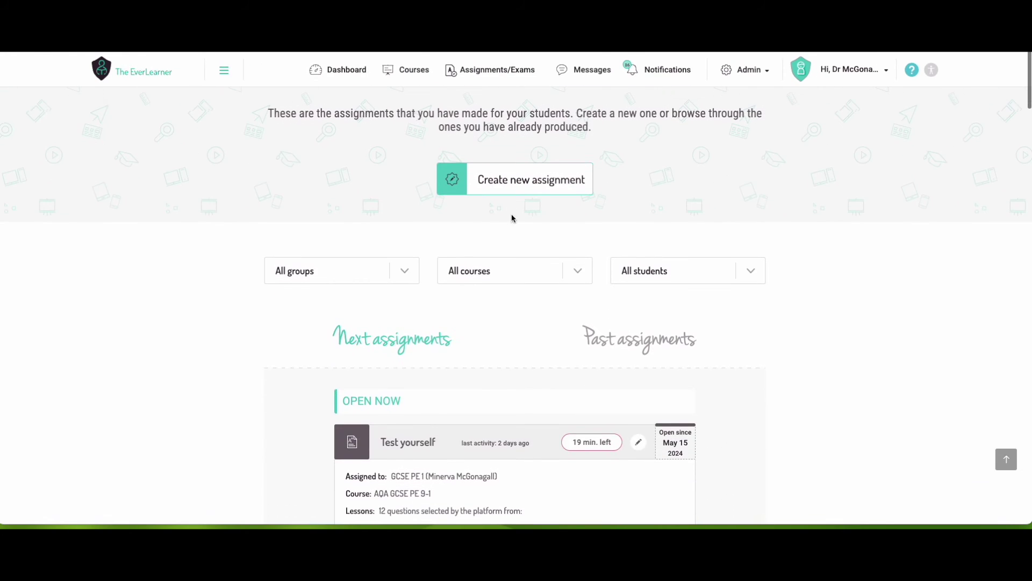
click(511, 178)
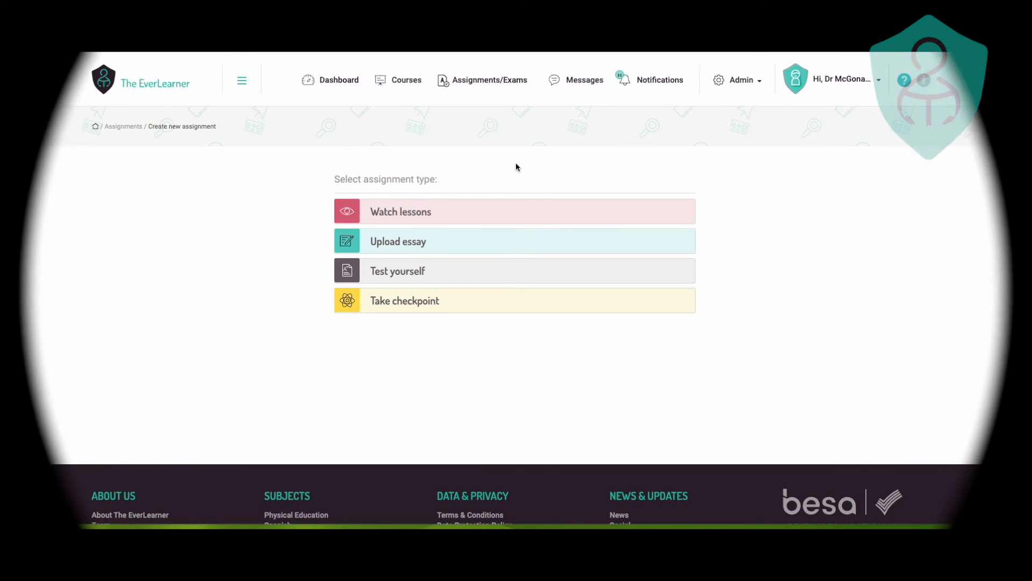
Step: Go to the Exams listing under Assignments/Exams and start building a new exam
click(474, 85)
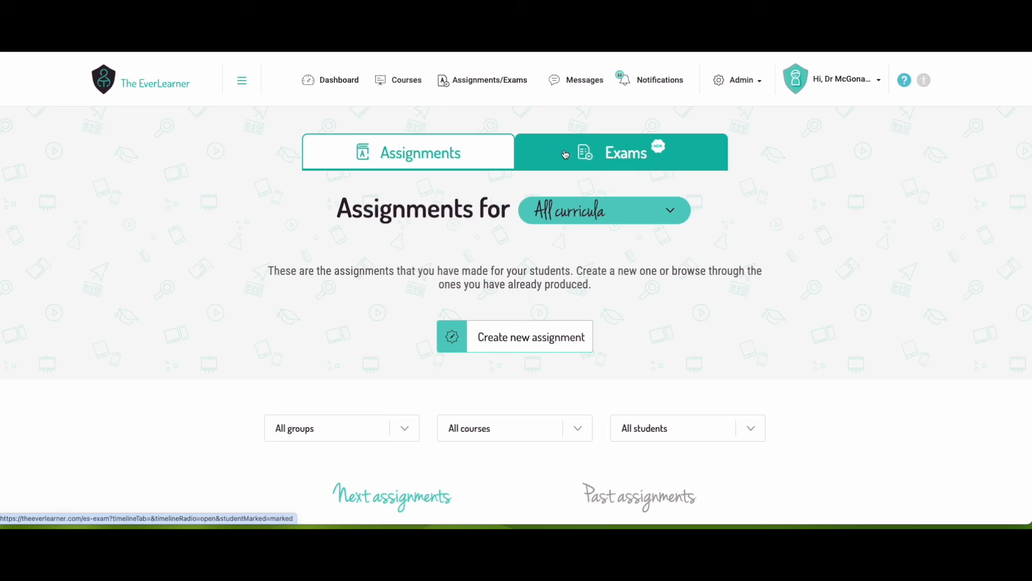
click(564, 153)
click(502, 329)
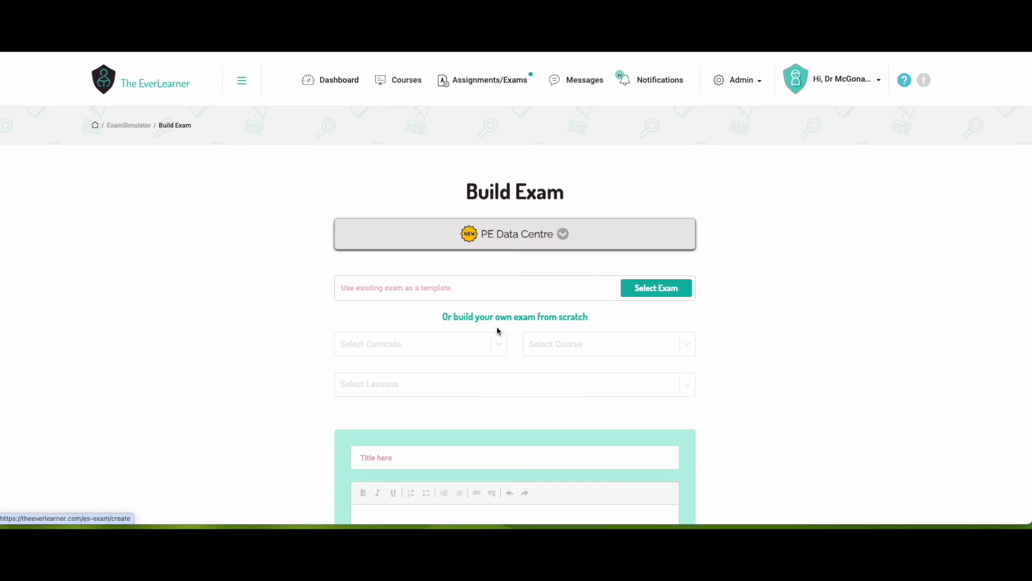
scroll(464, 289, down, 2)
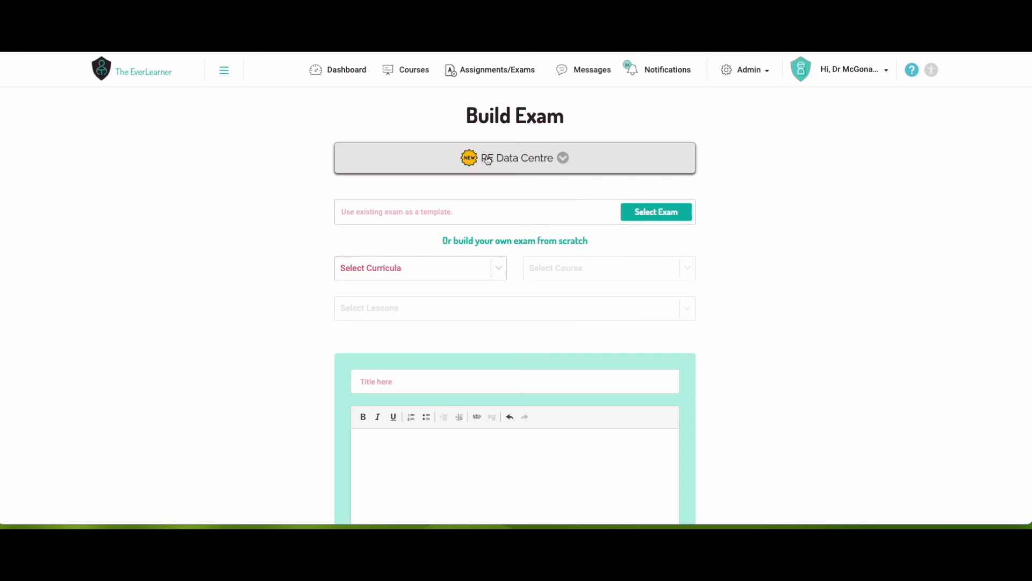
Step: Choose Physical Education as curriculum and AQA GCSE PE 9-1 as course
click(473, 272)
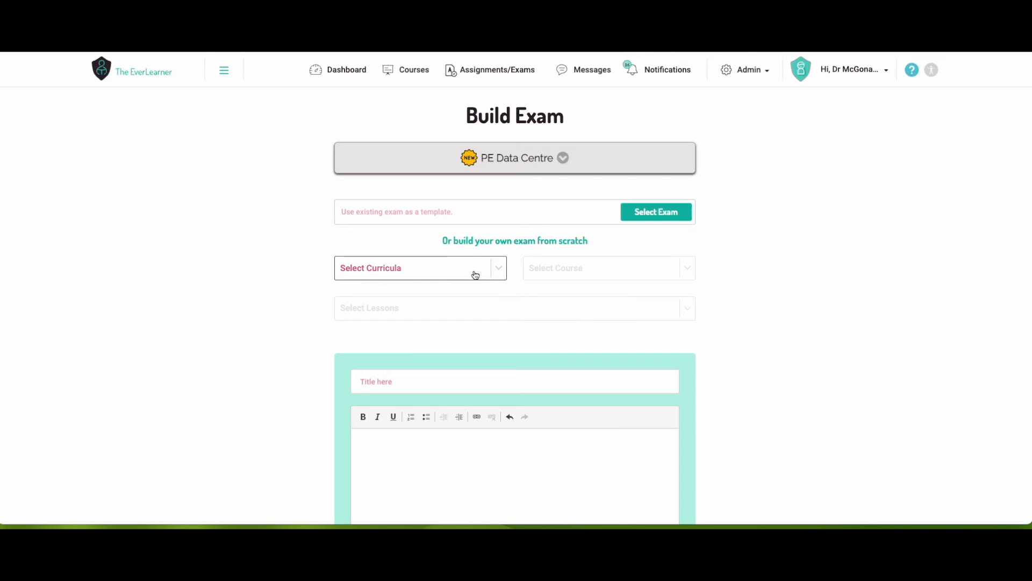
click(436, 291)
click(583, 268)
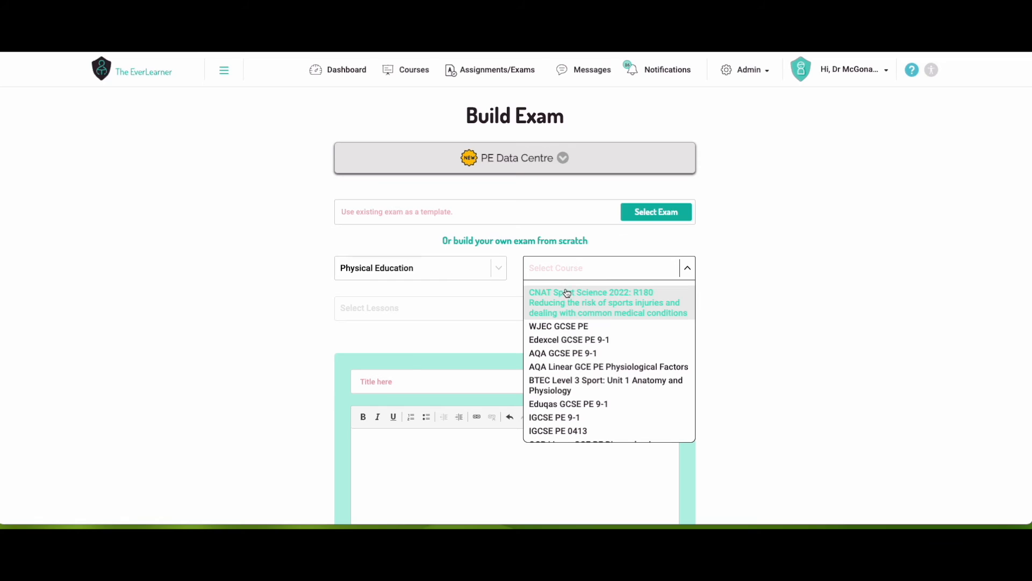
text(aqa)
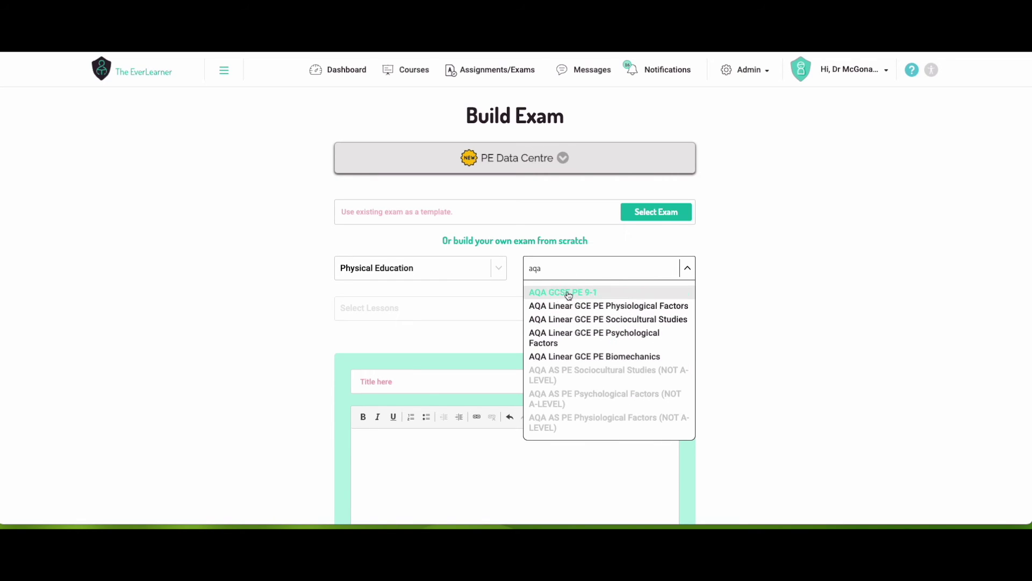
click(565, 292)
Step: Include all Musculoskeletal System and Cardio-respiratory System lessons
click(463, 310)
scroll(466, 310, down, 2)
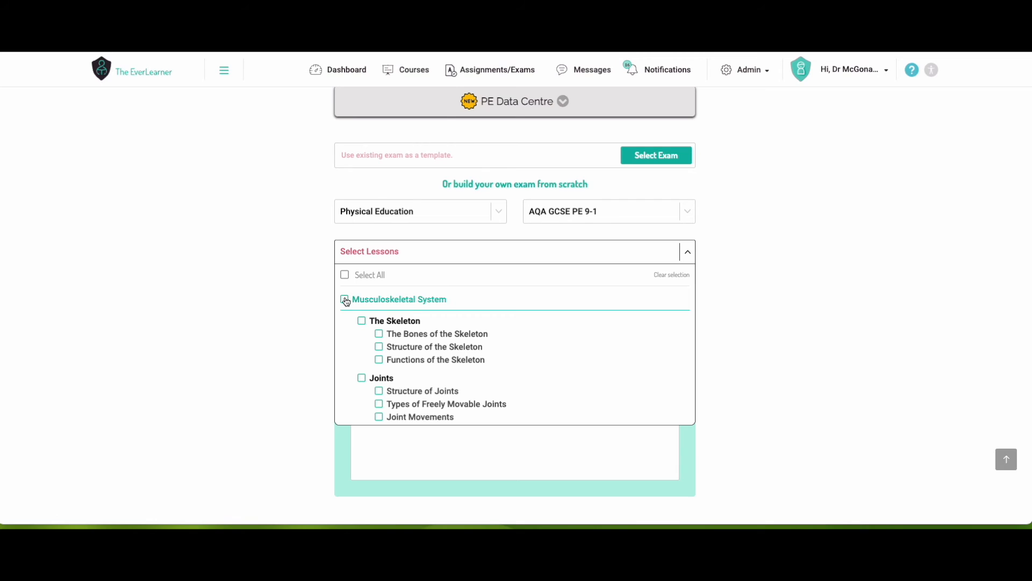
click(345, 299)
scroll(301, 317, down, 3)
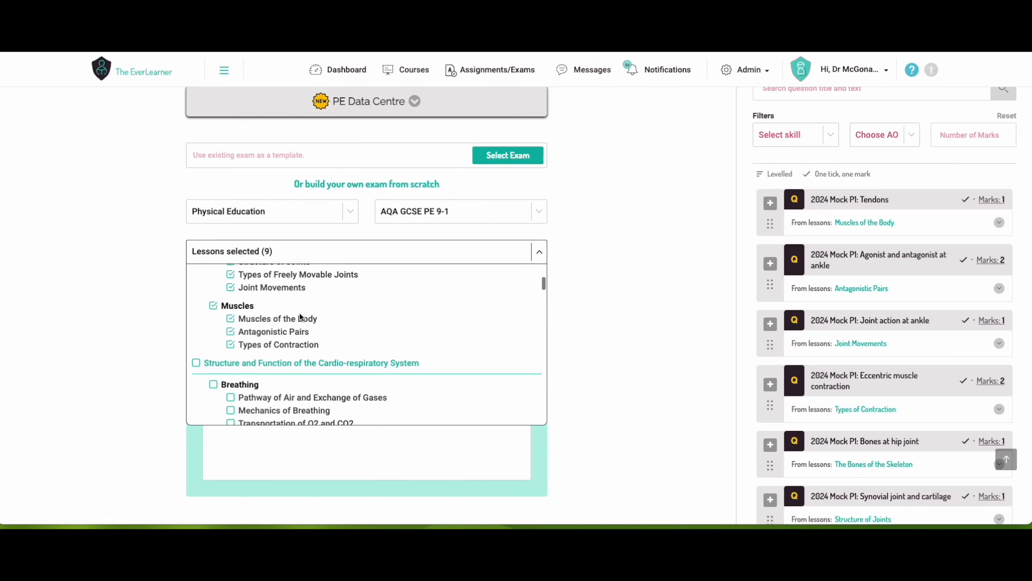
scroll(300, 316, down, 3)
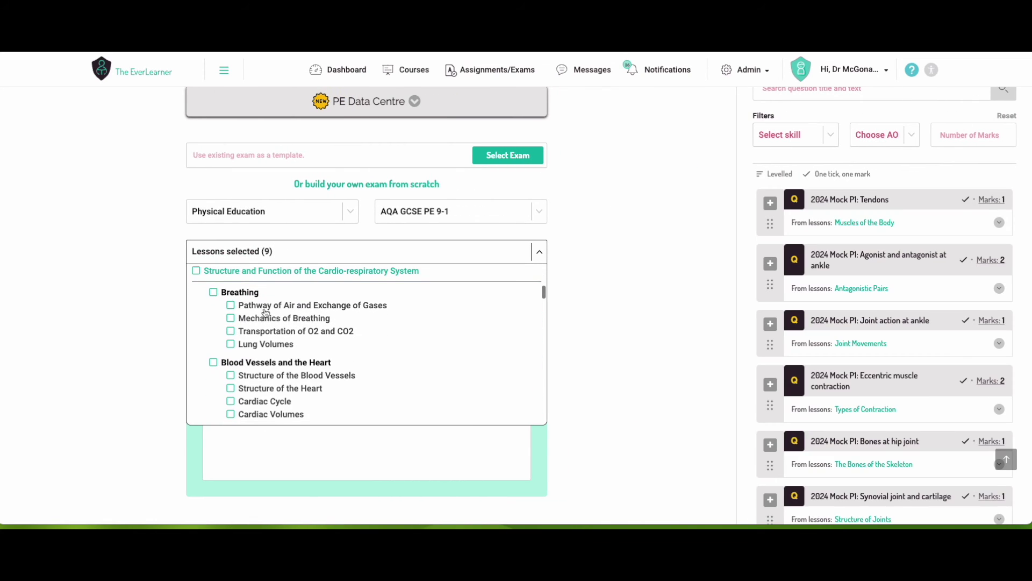
click(197, 272)
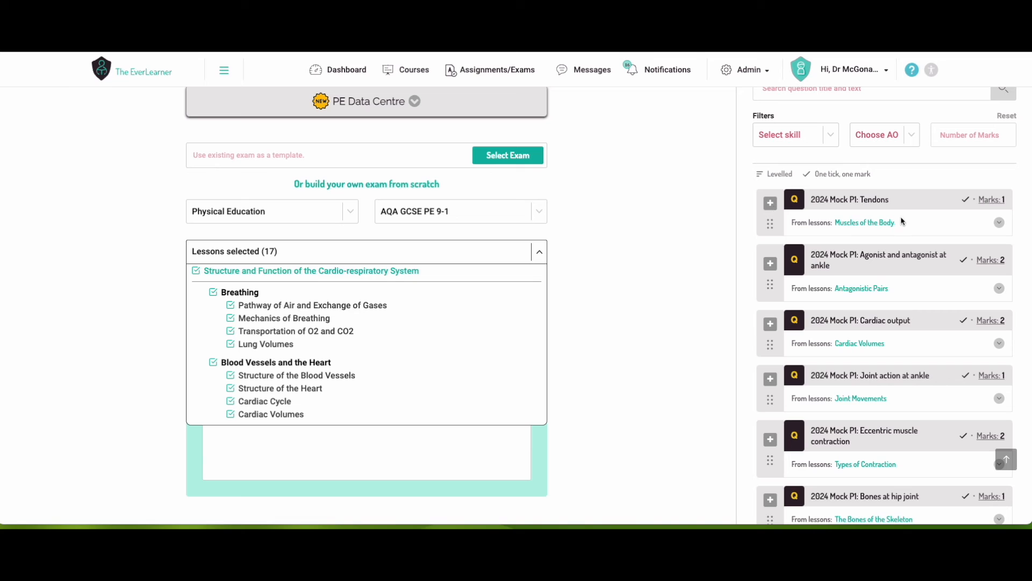
Step: Preview the Tendons, Agonist/antagonist and ankle questions and explore the objective and marks filters
click(999, 224)
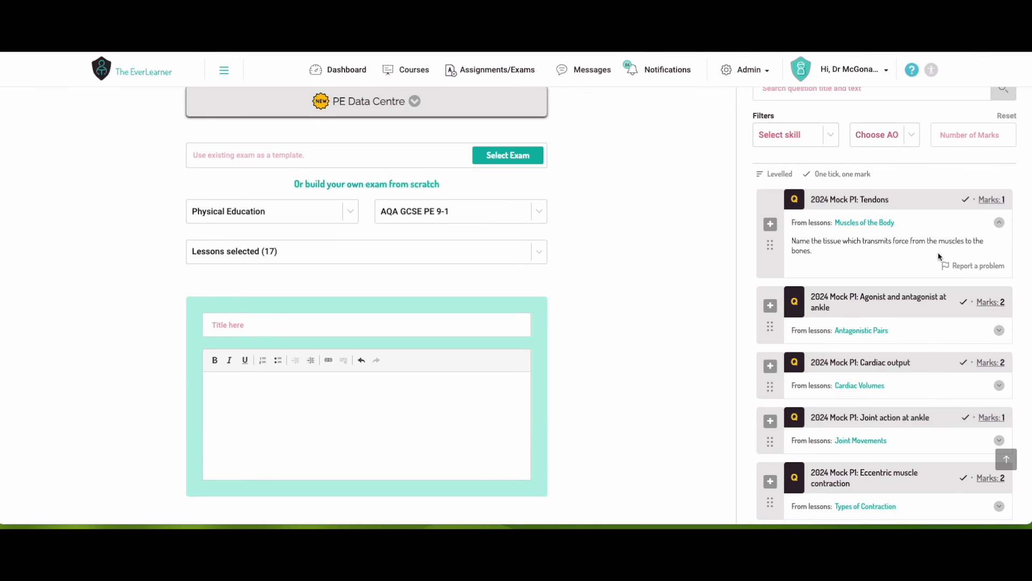
click(999, 330)
scroll(887, 322, down, 1)
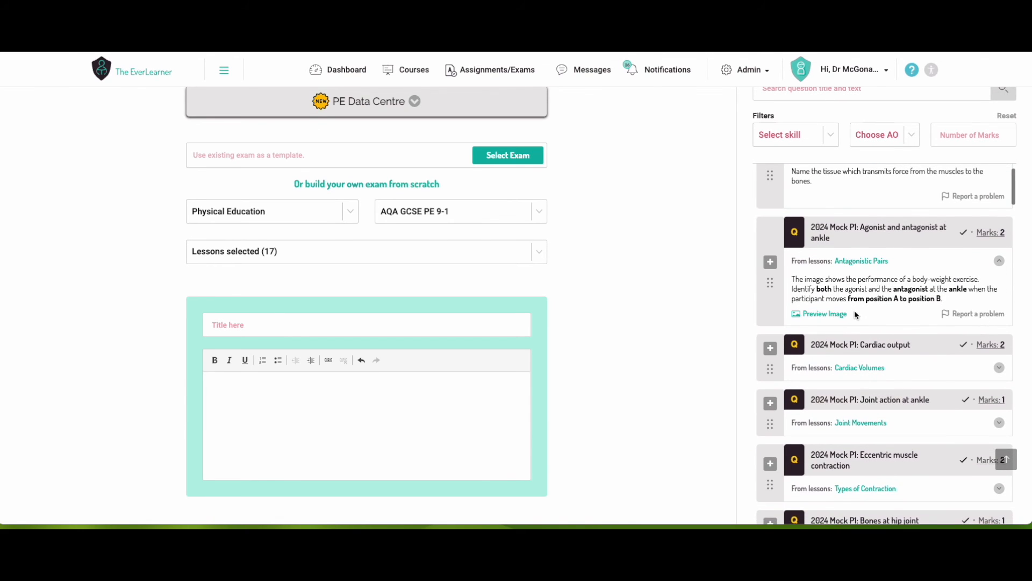
click(815, 316)
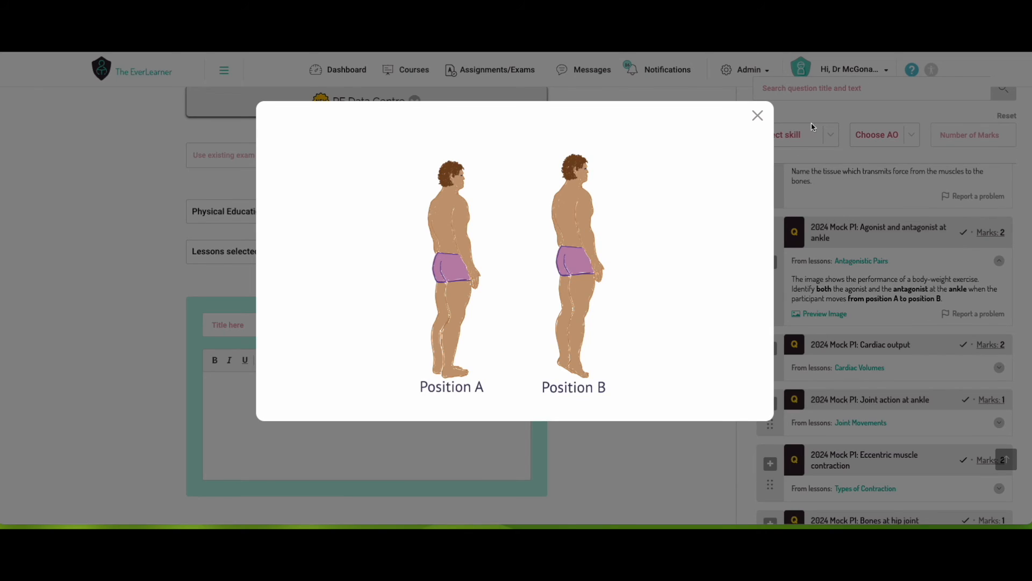
click(759, 118)
click(885, 134)
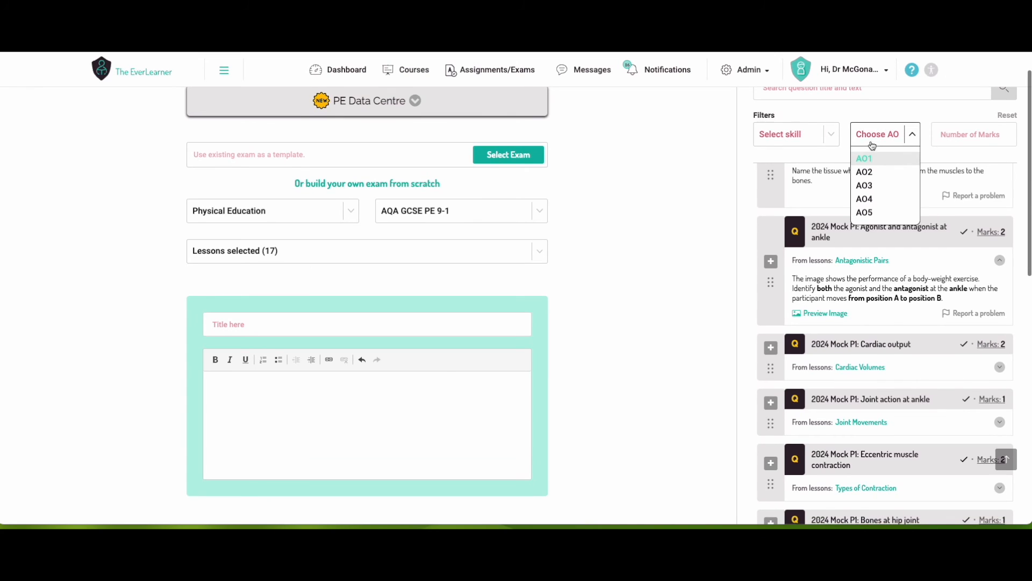
click(828, 137)
click(961, 134)
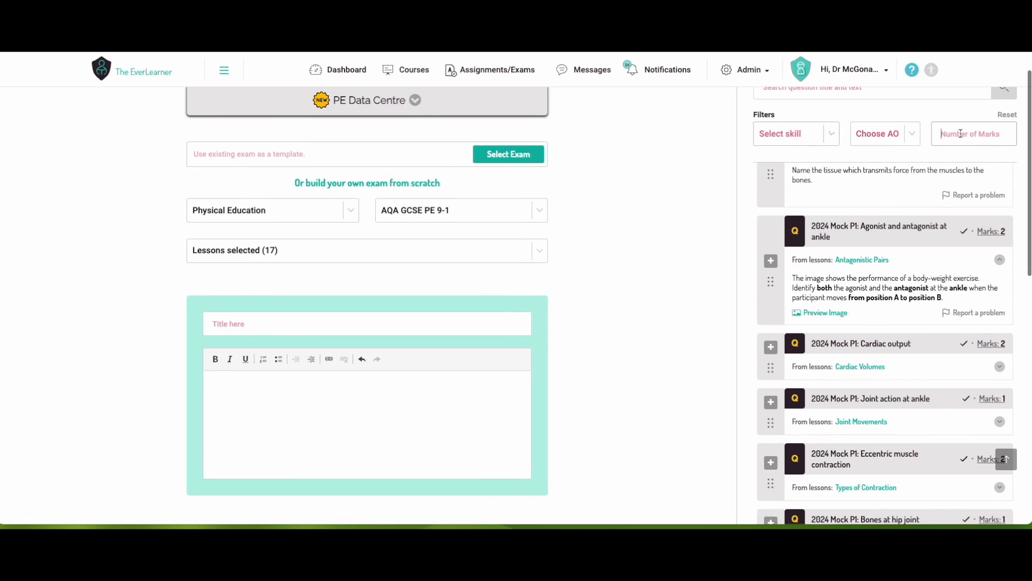
scroll(912, 290, down, 5)
scroll(911, 290, down, 3)
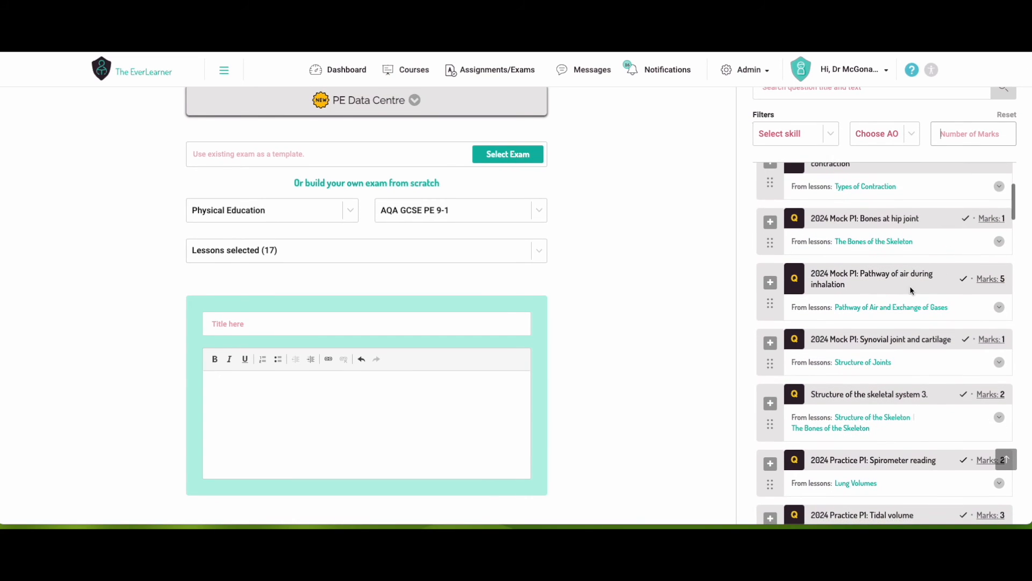
scroll(577, 359, down, 1)
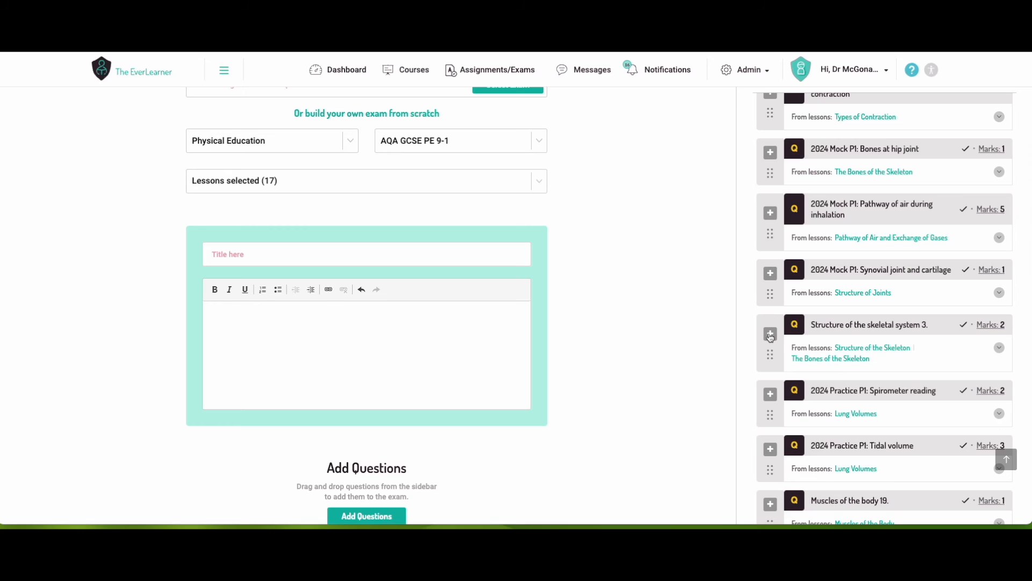
Step: Add the skeletal system 3, Spirometer reading and Synovial joint questions, placing Synovial joint first
click(769, 333)
scroll(577, 359, down, 2)
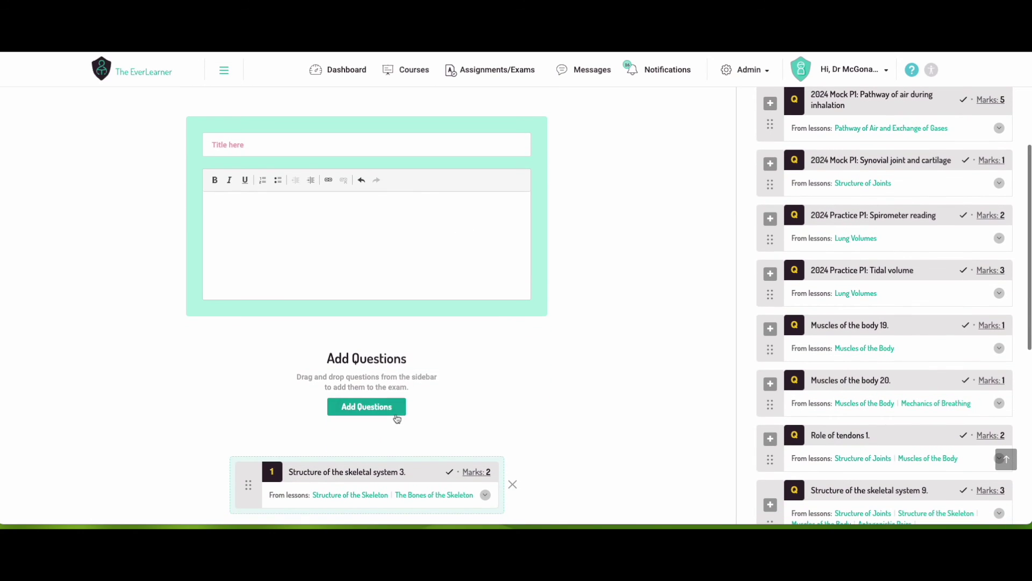
click(770, 219)
drag(770, 184, 293, 437)
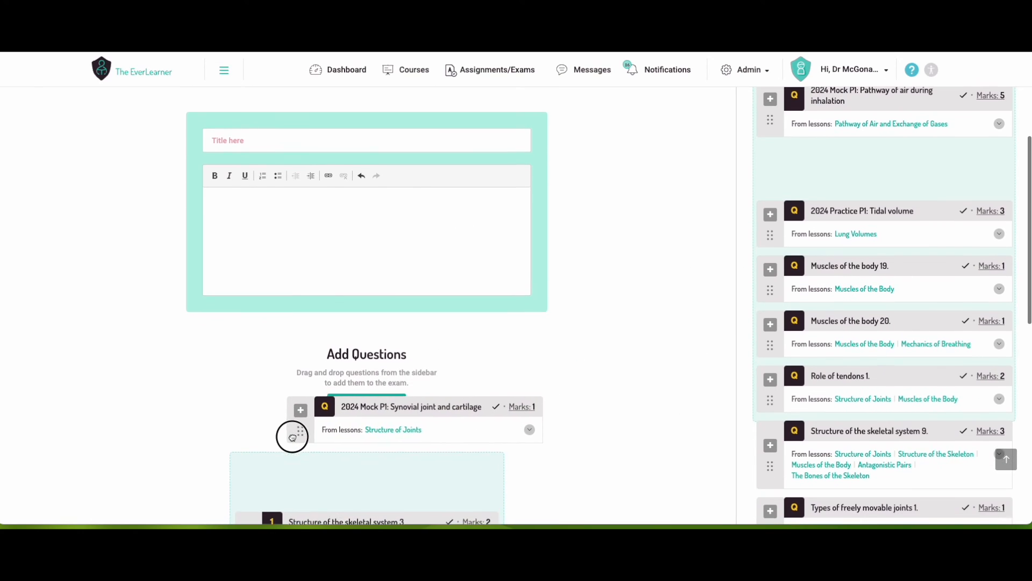
scroll(766, 208, up, 3)
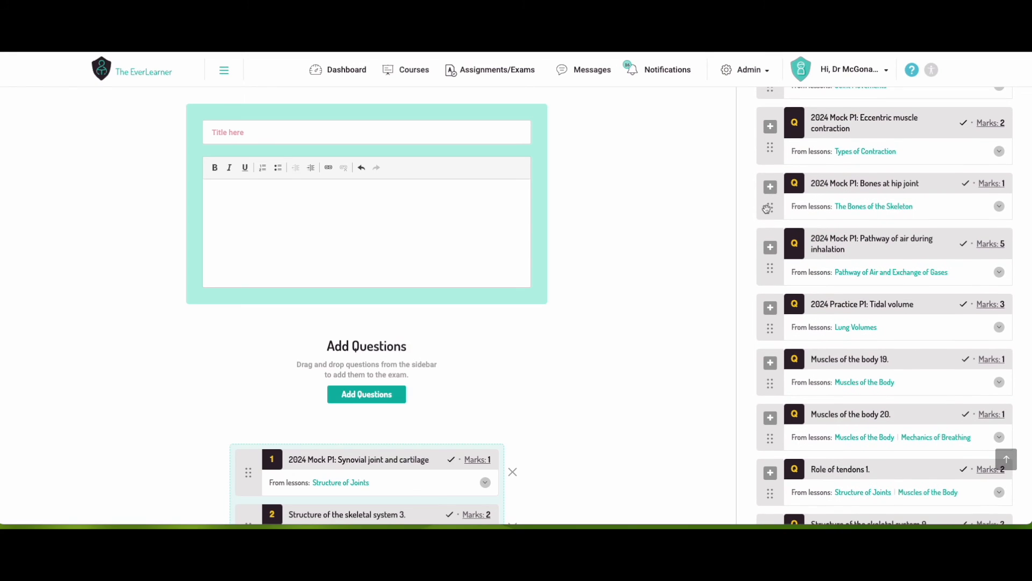
drag(770, 206, 293, 404)
scroll(351, 393, down, 4)
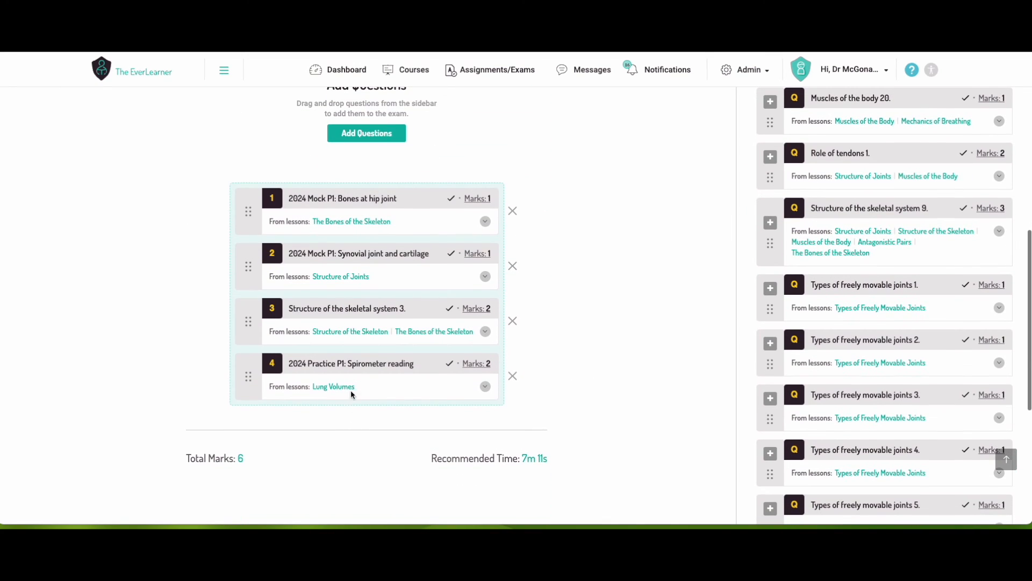
scroll(465, 295, down, 2)
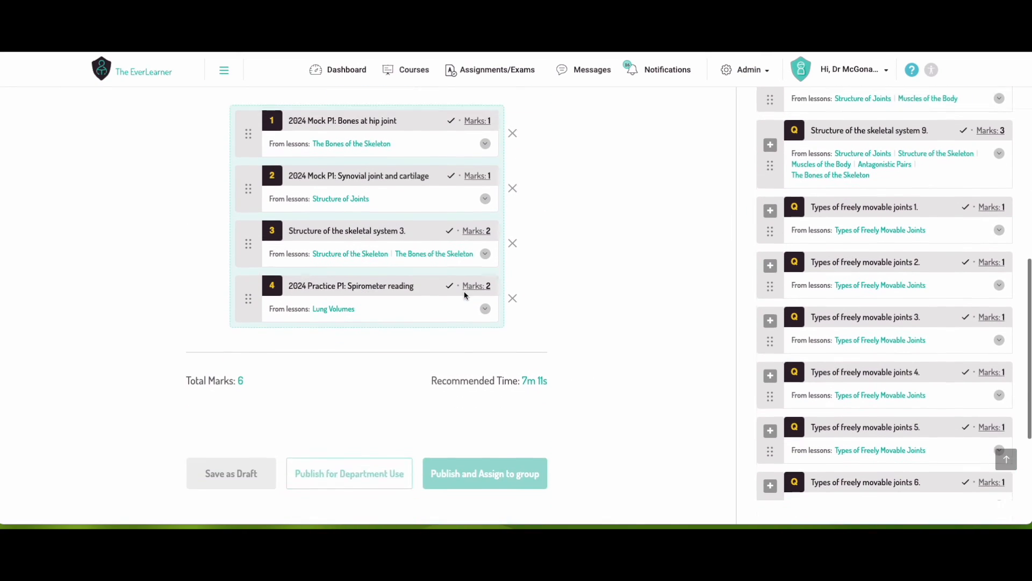
scroll(465, 295, down, 3)
scroll(465, 295, down, 3)
scroll(465, 295, up, 4)
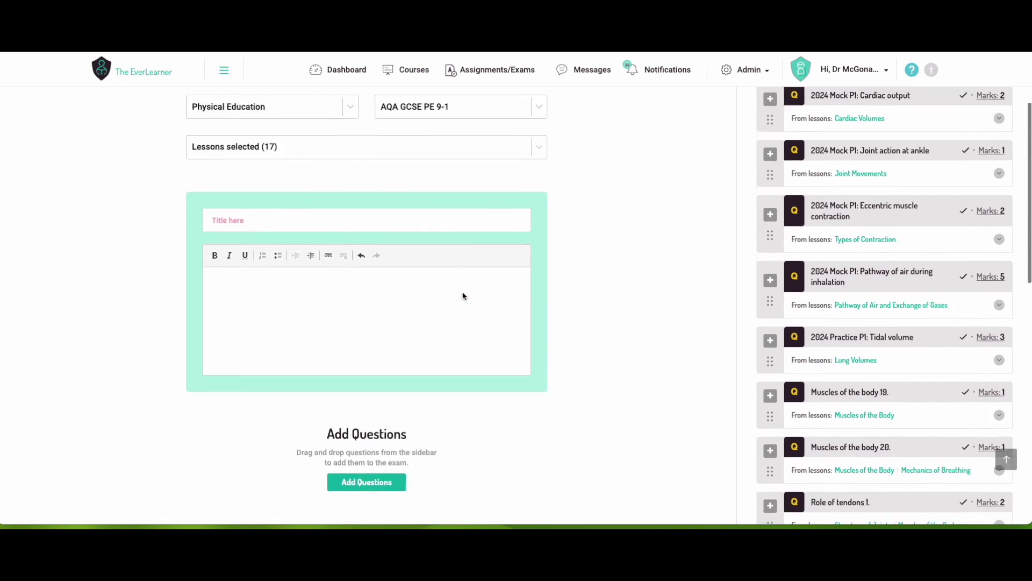
scroll(325, 279, up, 1)
scroll(324, 242, down, 2)
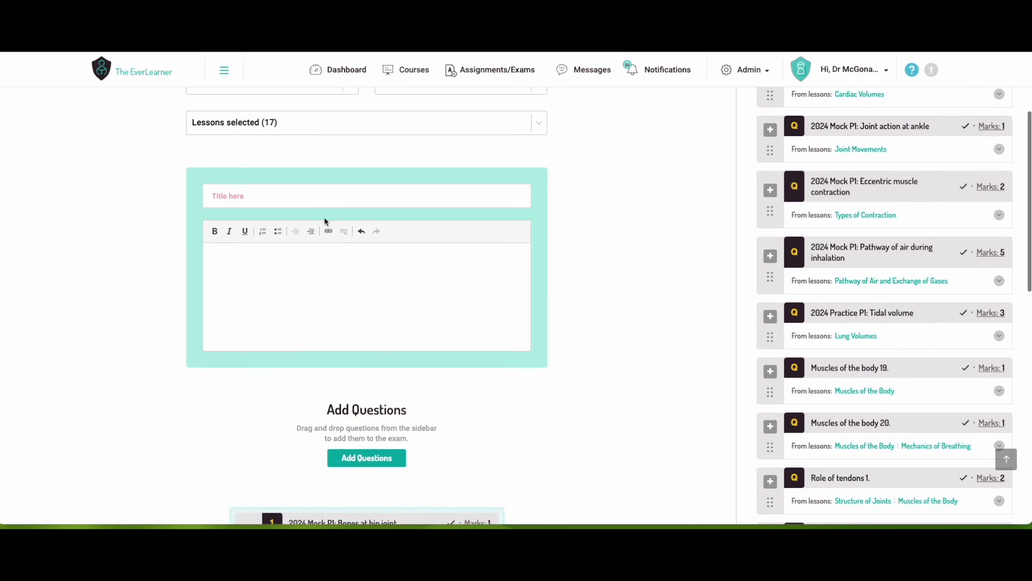
scroll(306, 266, down, 5)
scroll(307, 266, down, 3)
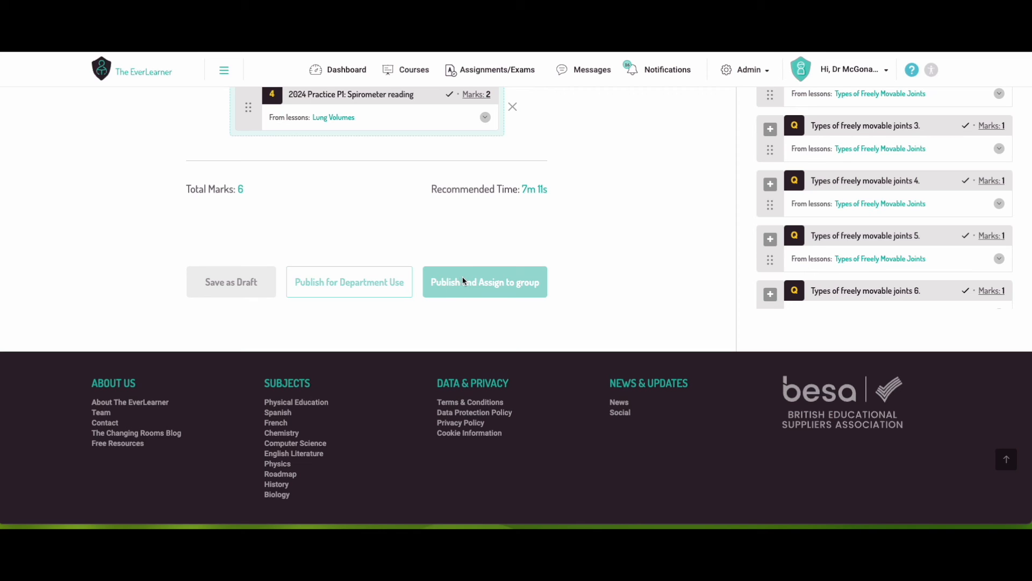
scroll(459, 278, up, 10)
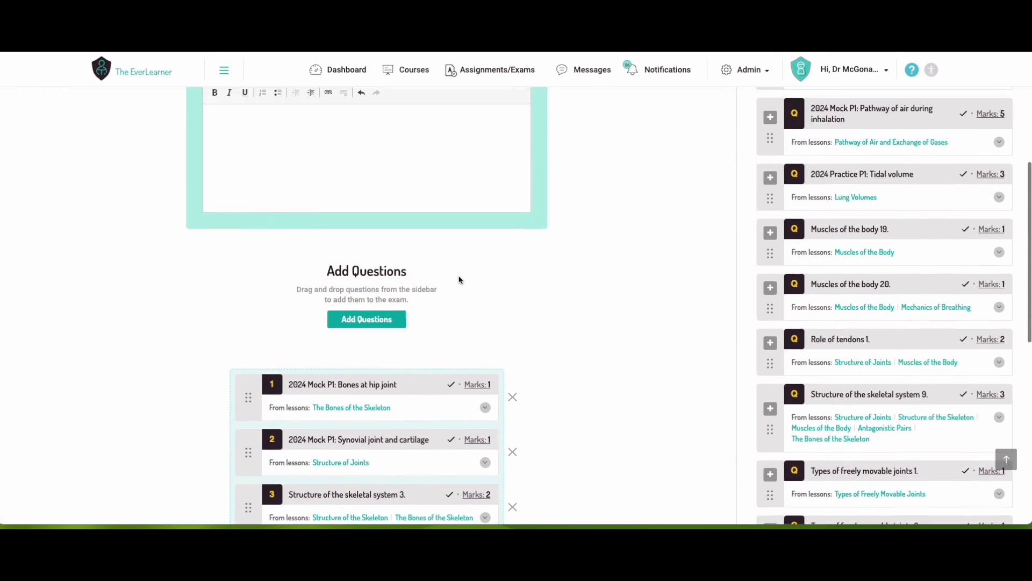
scroll(459, 276, up, 3)
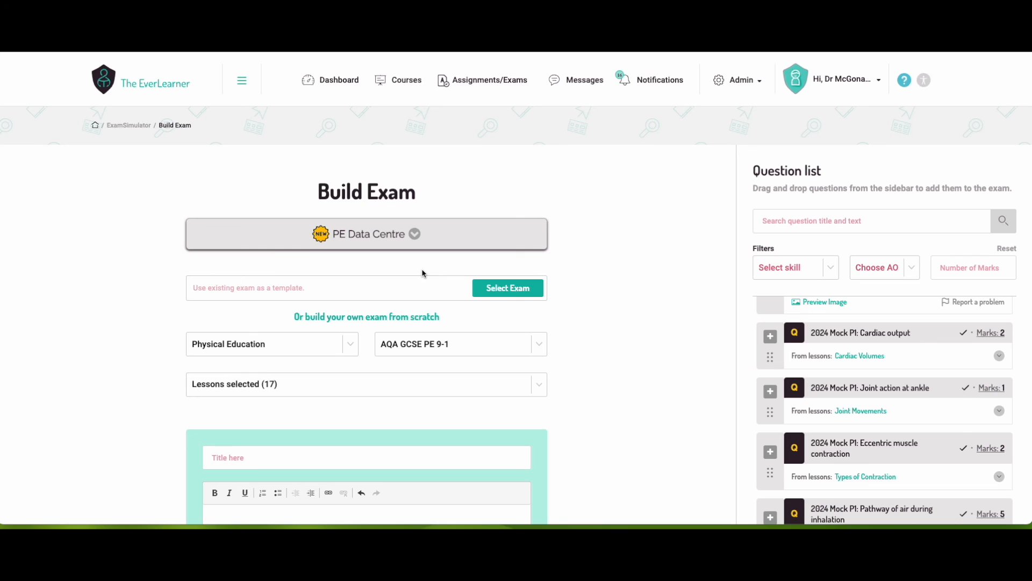
scroll(407, 267, down, 1)
scroll(407, 266, up, 1)
click(340, 80)
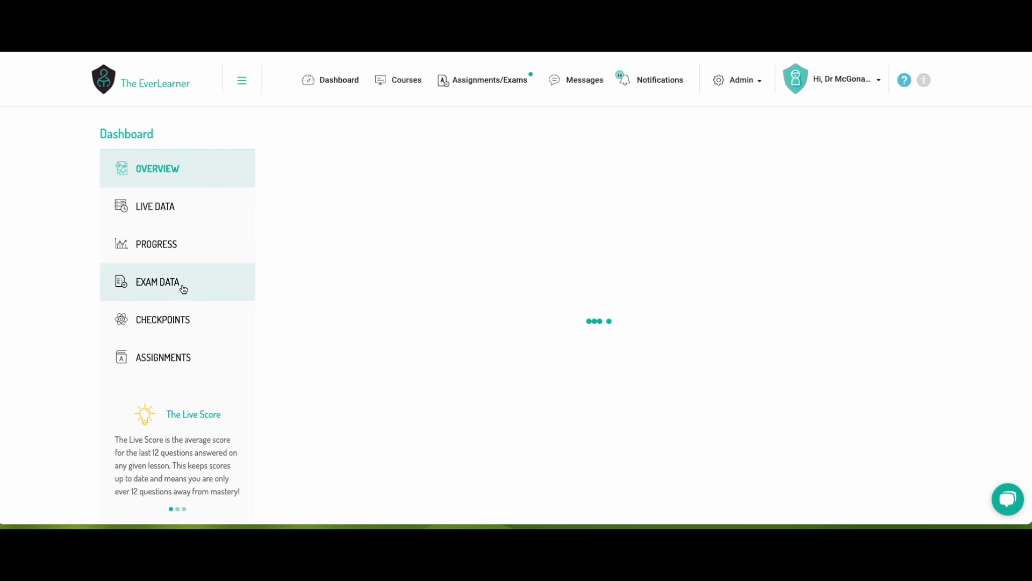
Step: Show the Live Data view for AQA GCSE PE 9-1
click(182, 281)
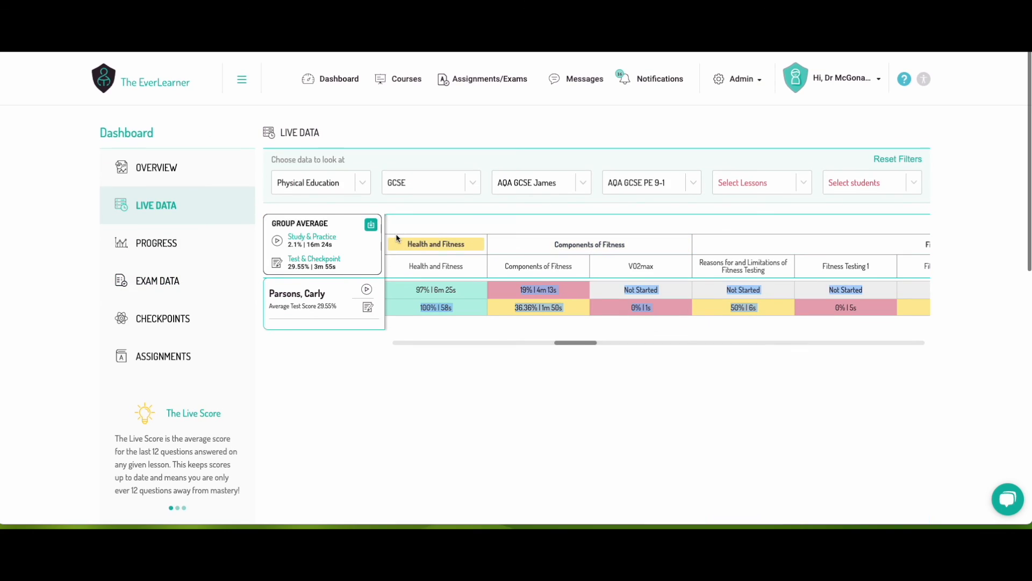